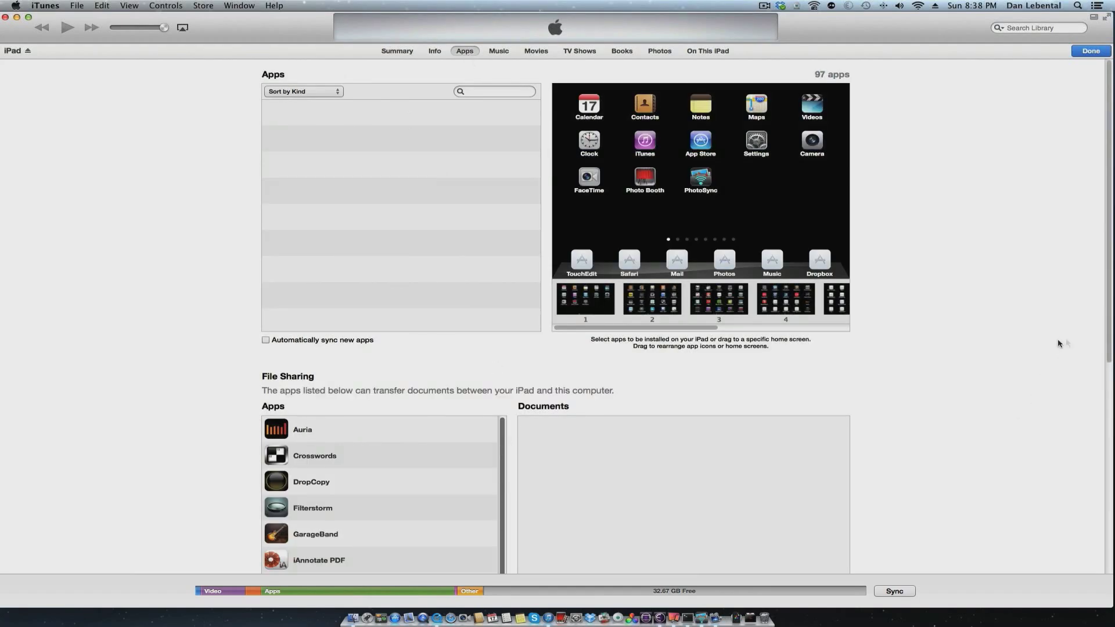
Step: Copy the Sc 30 Rough folder from the iPad's TouchEdit documents to the desktop, and hide iTunes once the copy is complete
scroll(1108, 348, "down", 10)
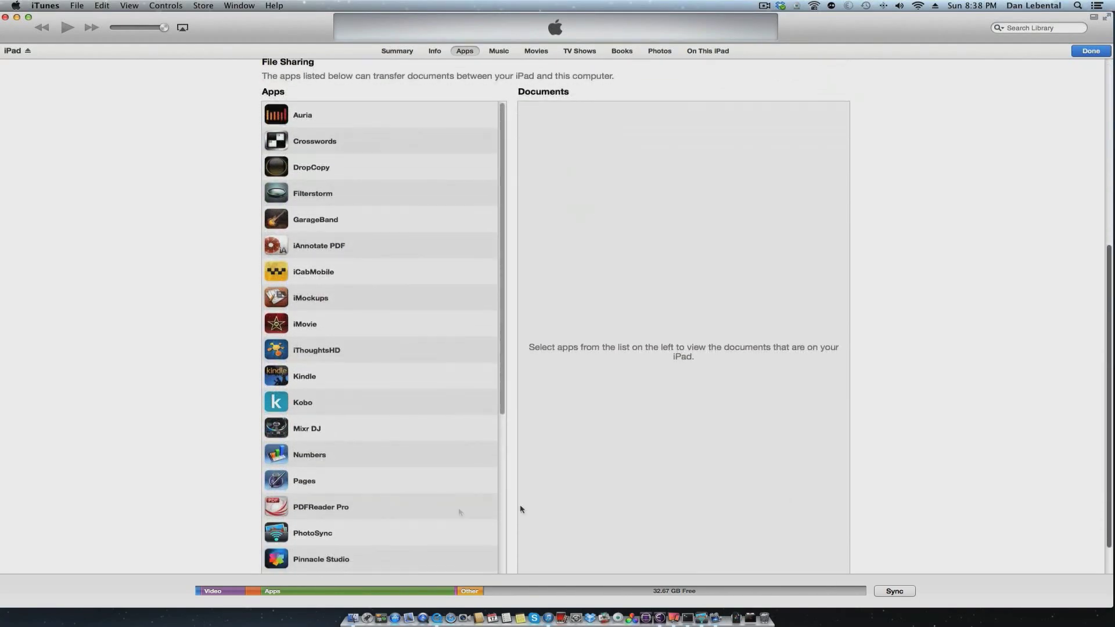
left_click_drag(500, 384, 485, 527)
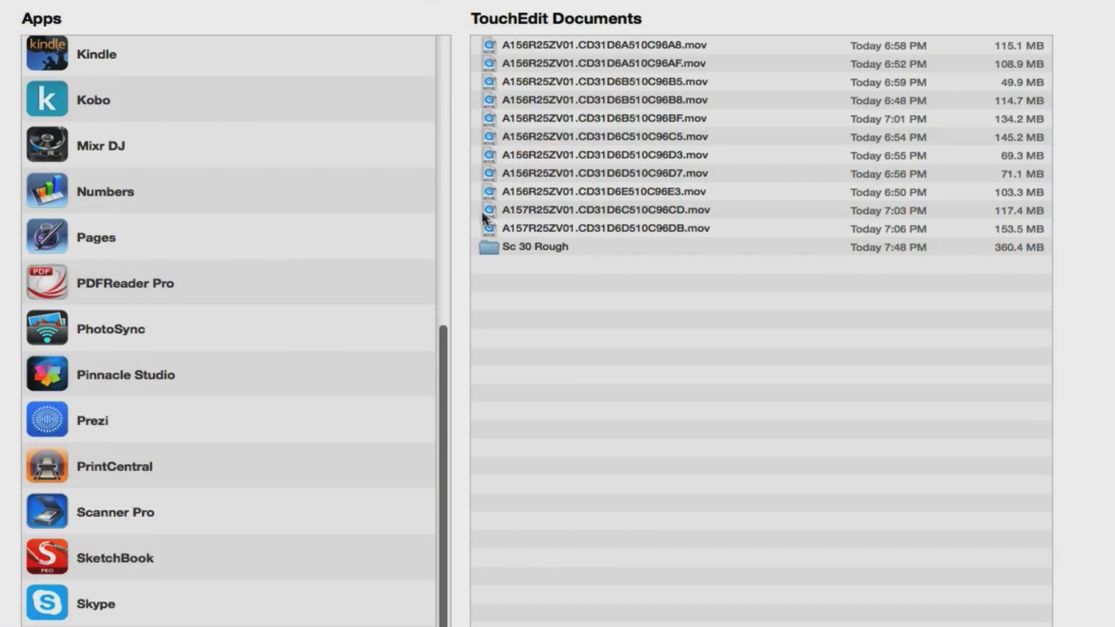
left_click(490, 248)
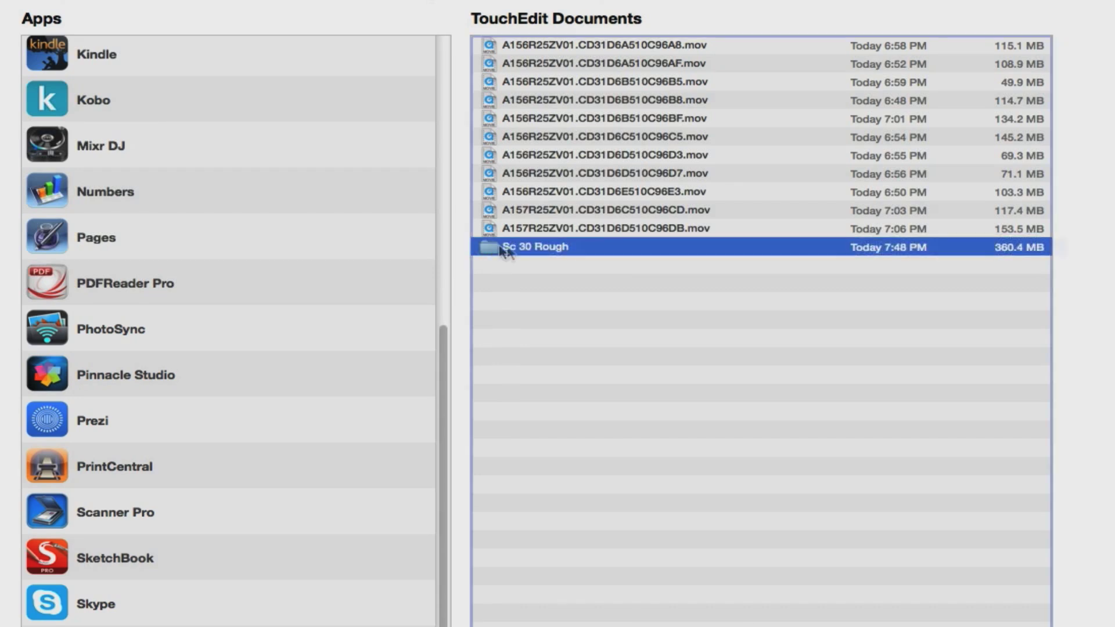
left_click_drag(490, 248, 1109, 290)
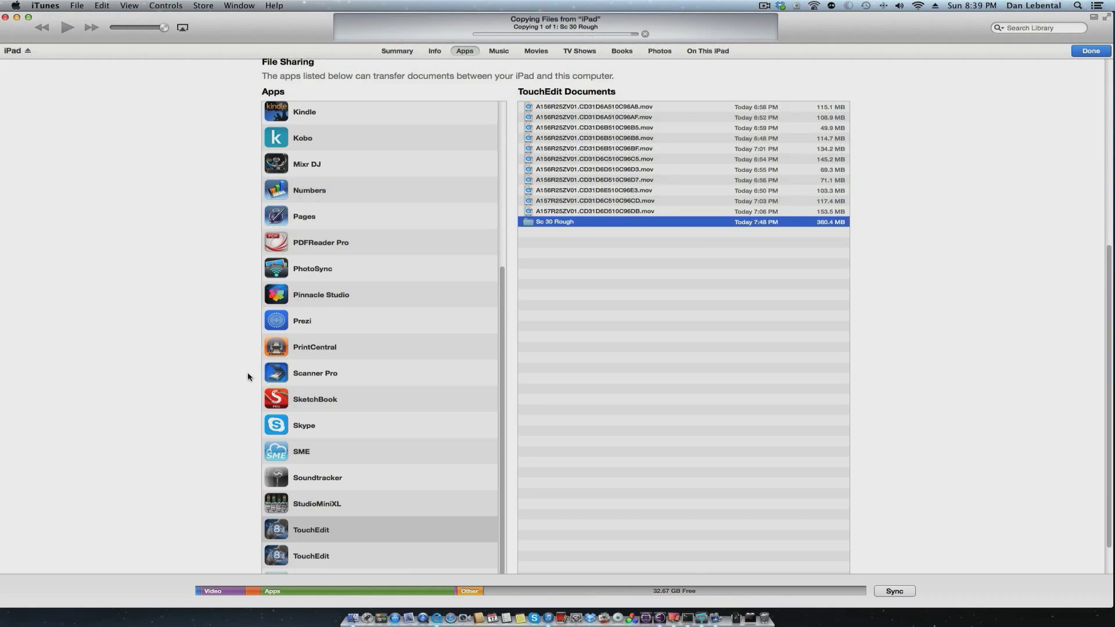
key("super+h")
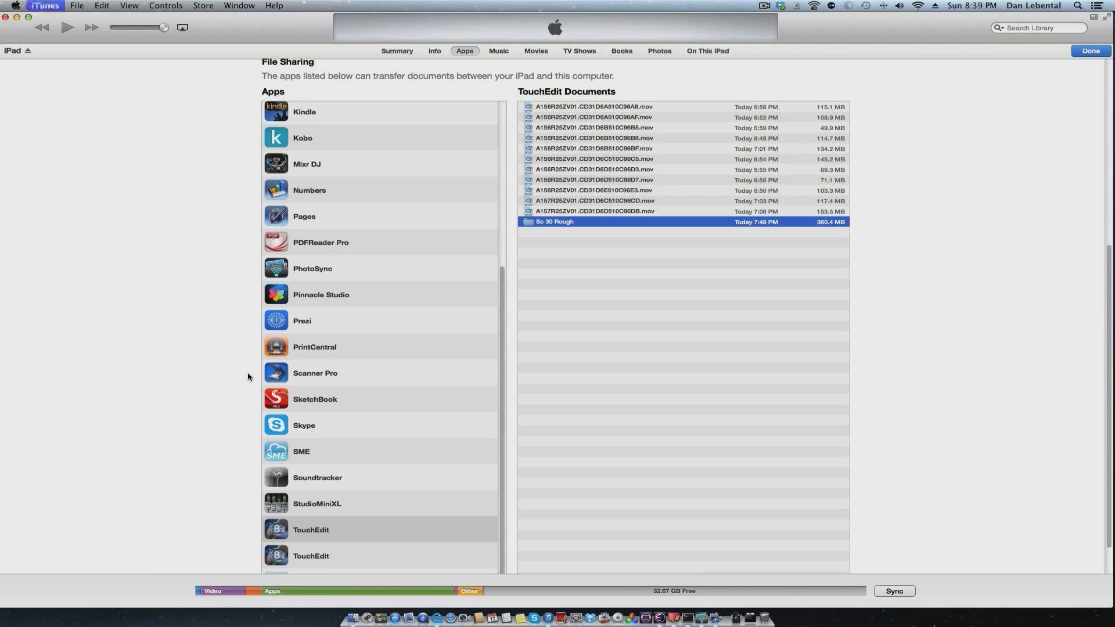
Step: Switch to Final Cut Pro and import the XML file Sc 30 Rough.fcpxml from the Sc 30 Rough folder on the desktop
left_click(361, 614)
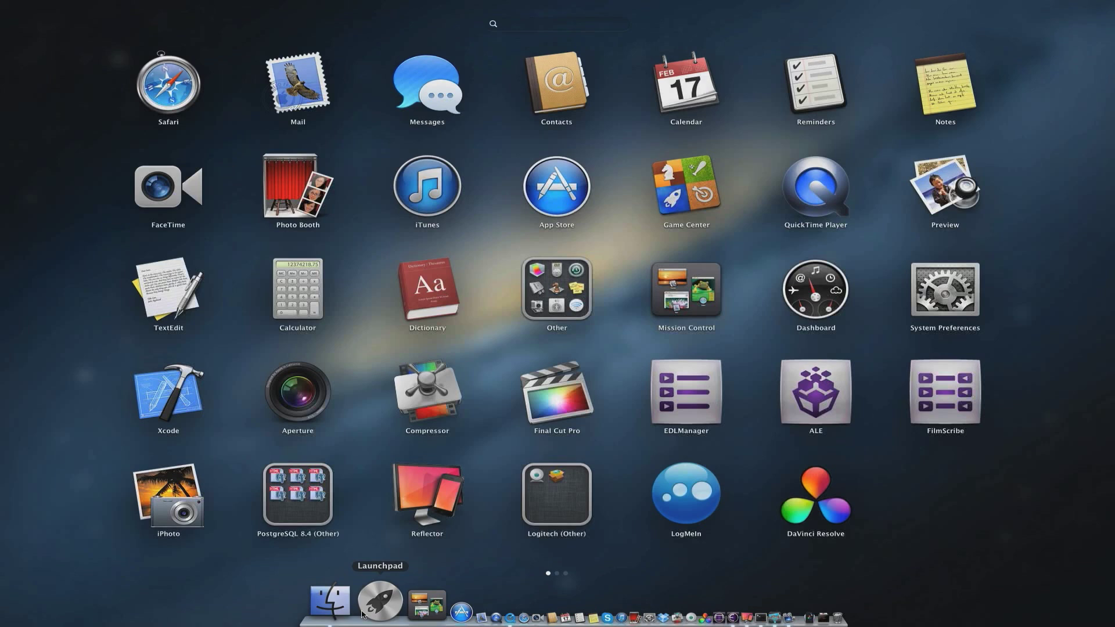
left_click(561, 414)
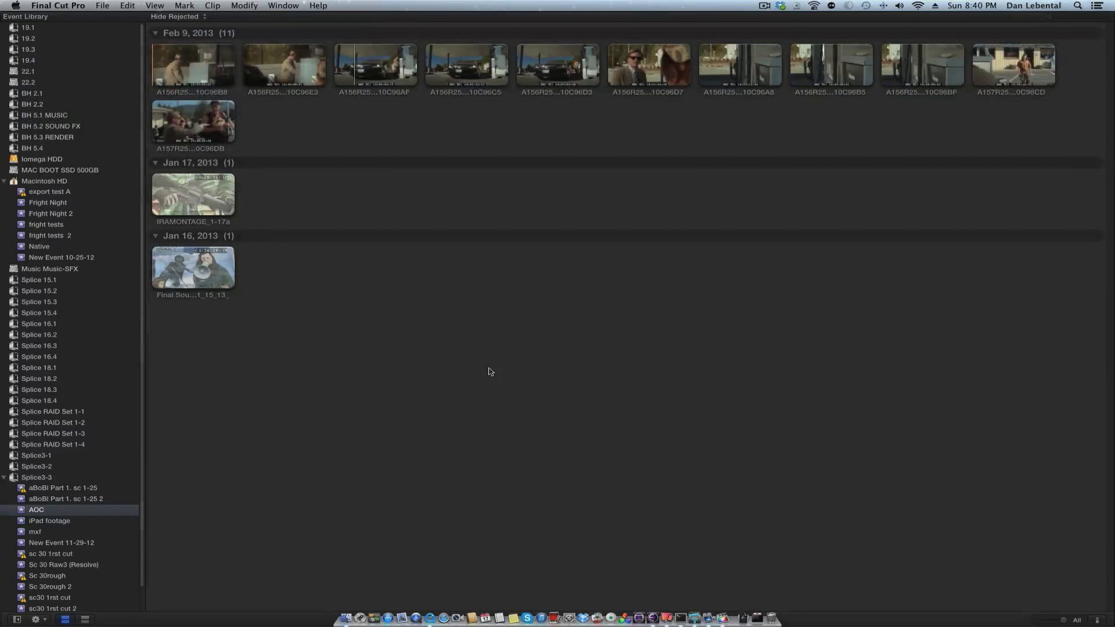
left_click(111, 5)
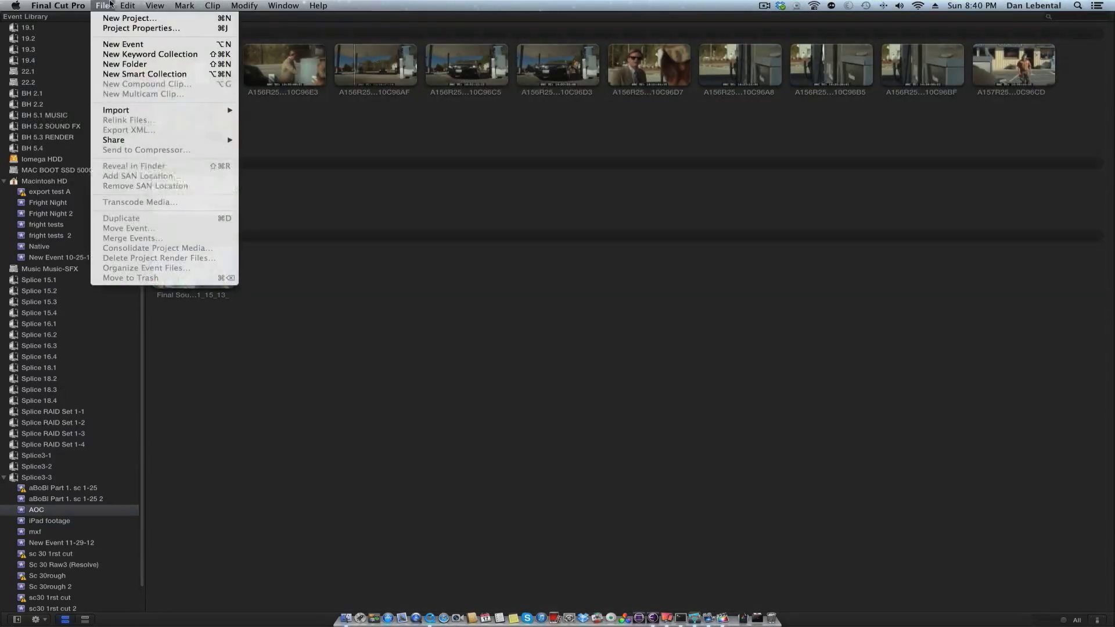
mouse_move(124, 115)
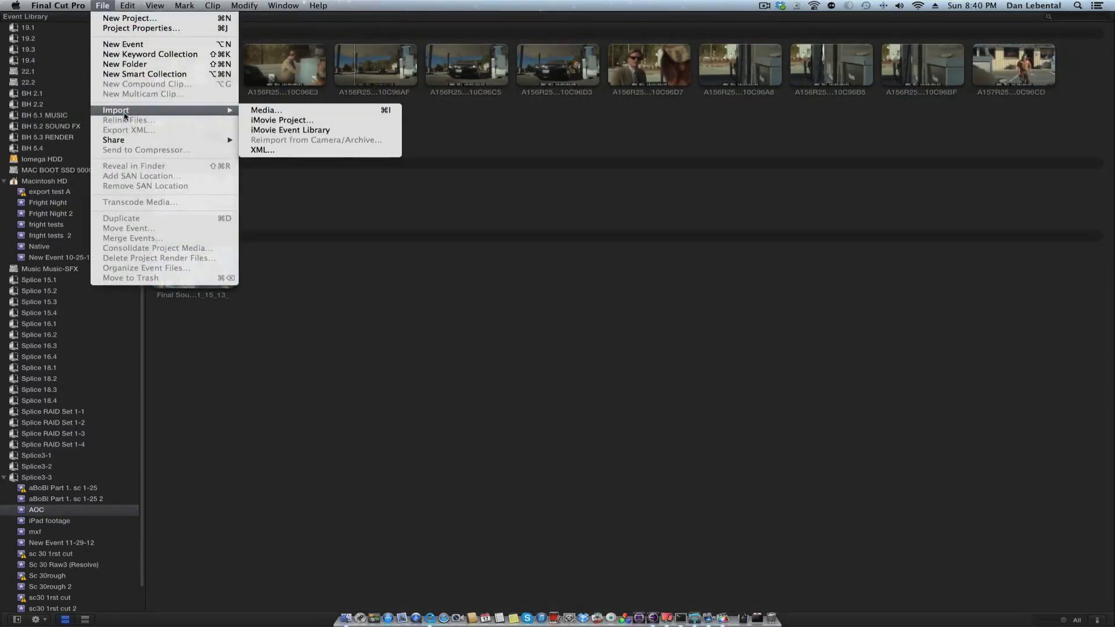
left_click(324, 152)
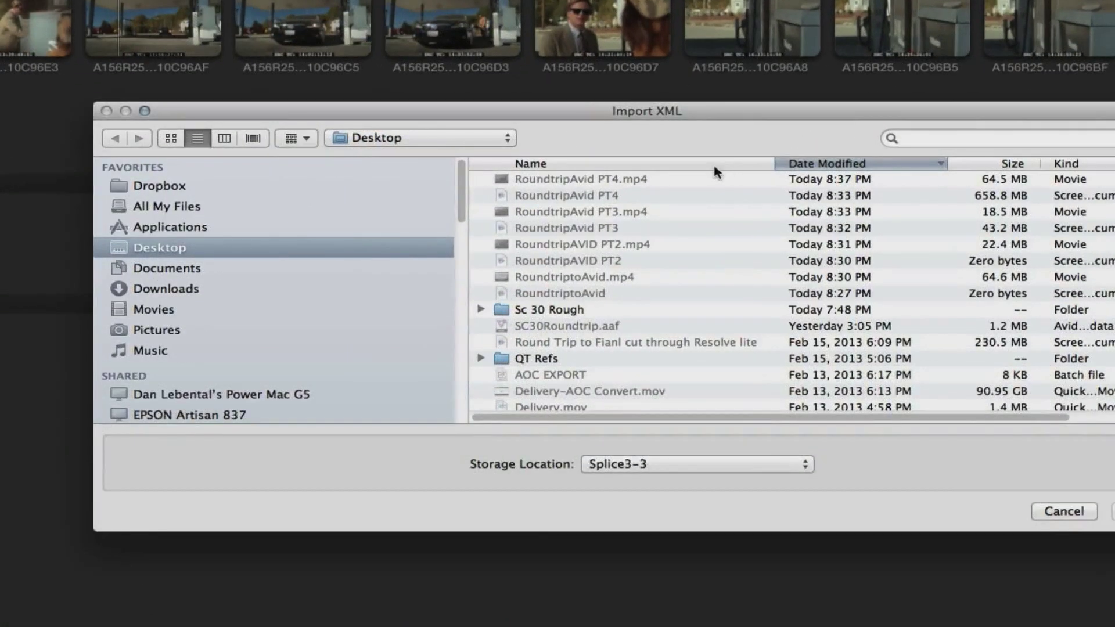
left_click(481, 309)
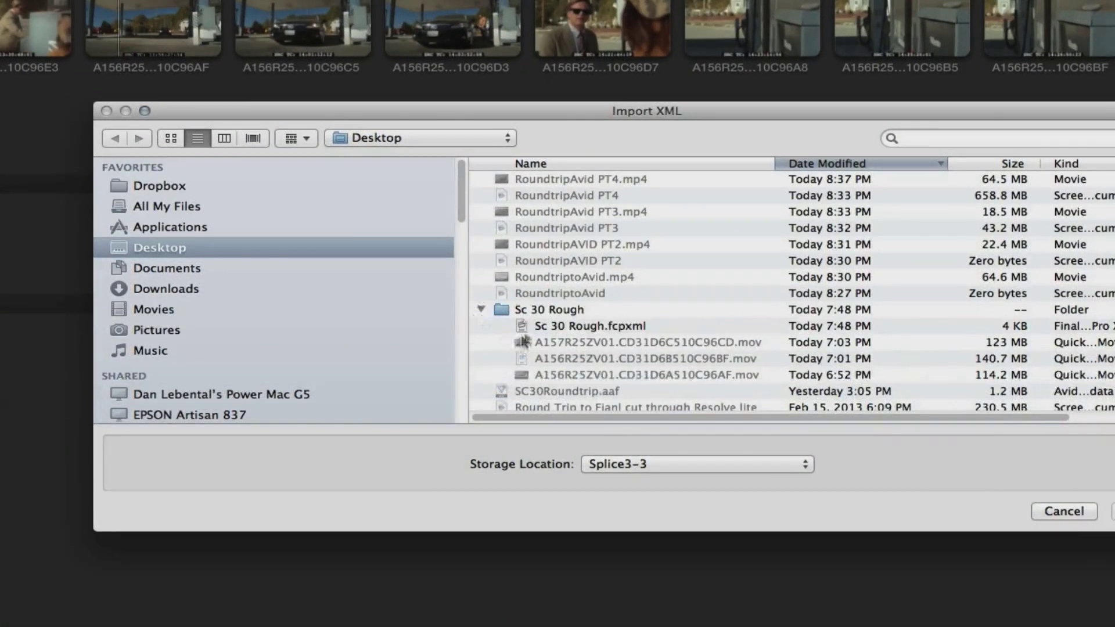
left_click(520, 326)
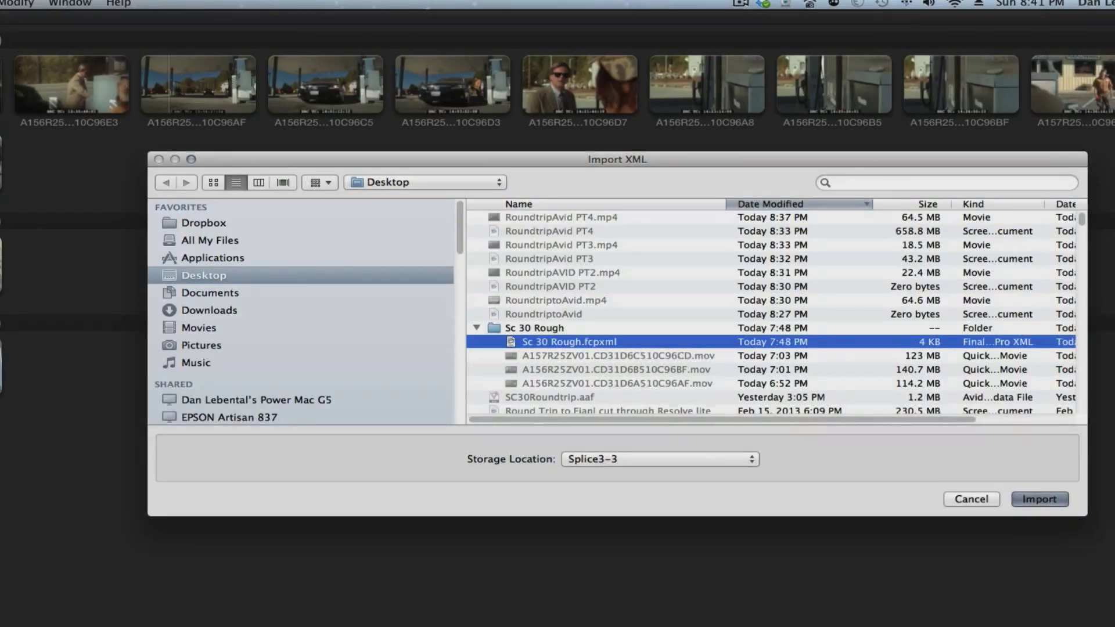
key("Return")
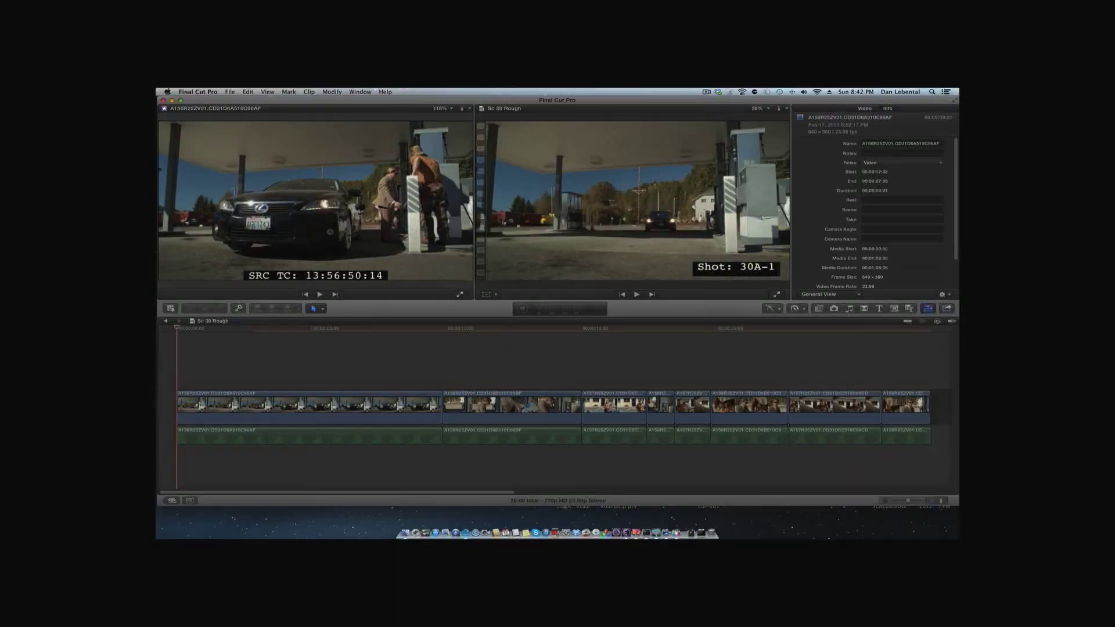
Step: Play the Sc 30 Rough timeline and export it with all clips selected as a Final Cut XML named Sc 30 Roughfcp on the desktop
left_click(637, 295)
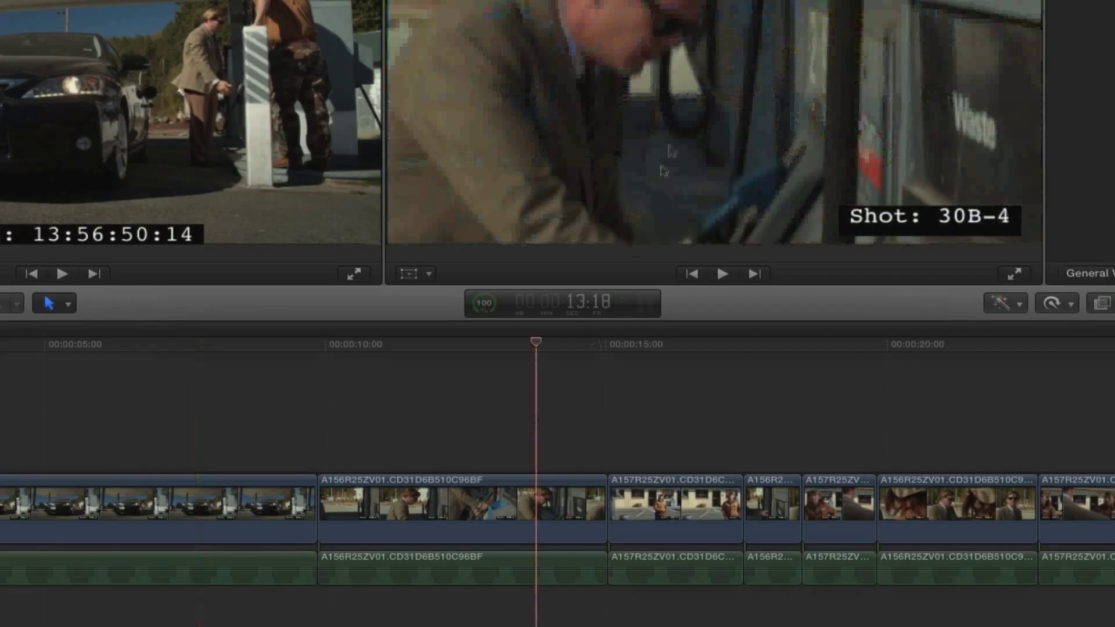
left_click(168, 418)
key("super+a")
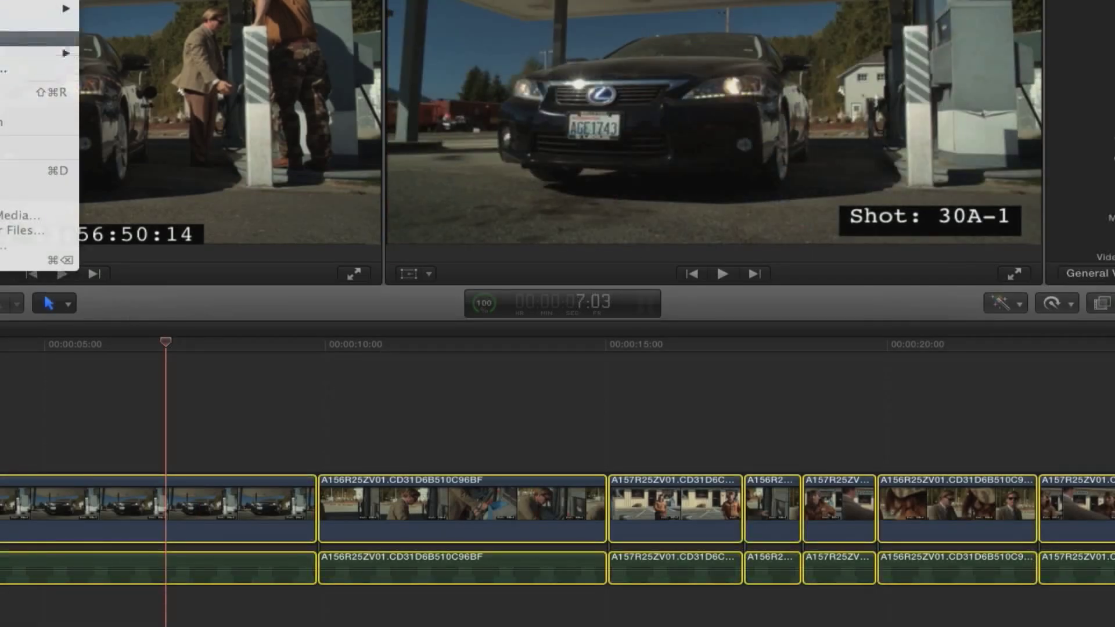
key("Return")
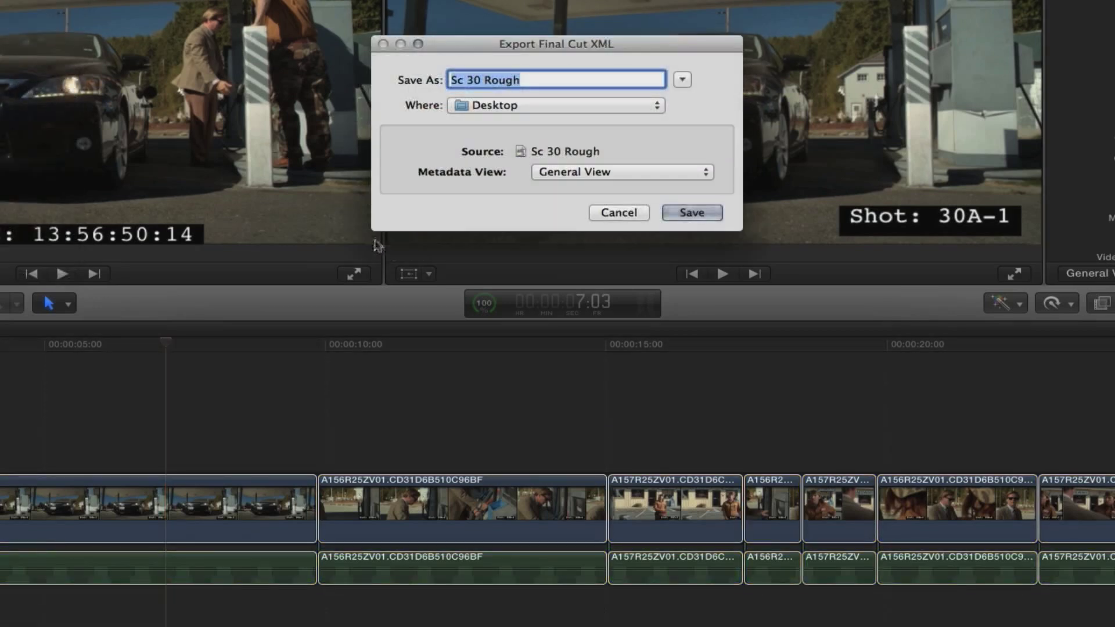
left_click(538, 79)
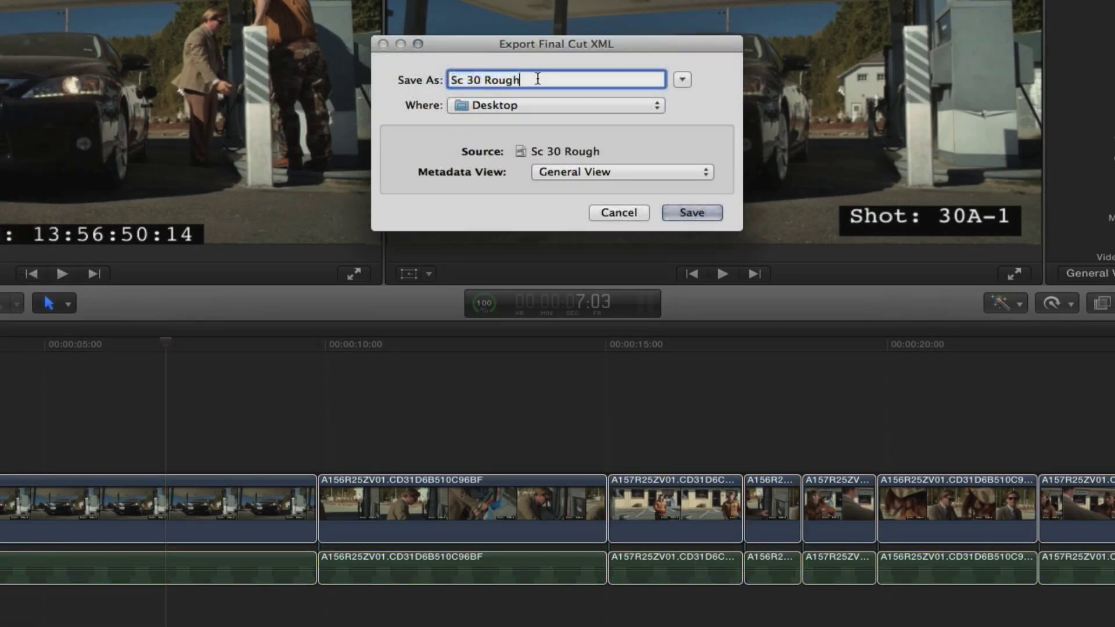
type("fcp")
left_click(690, 215)
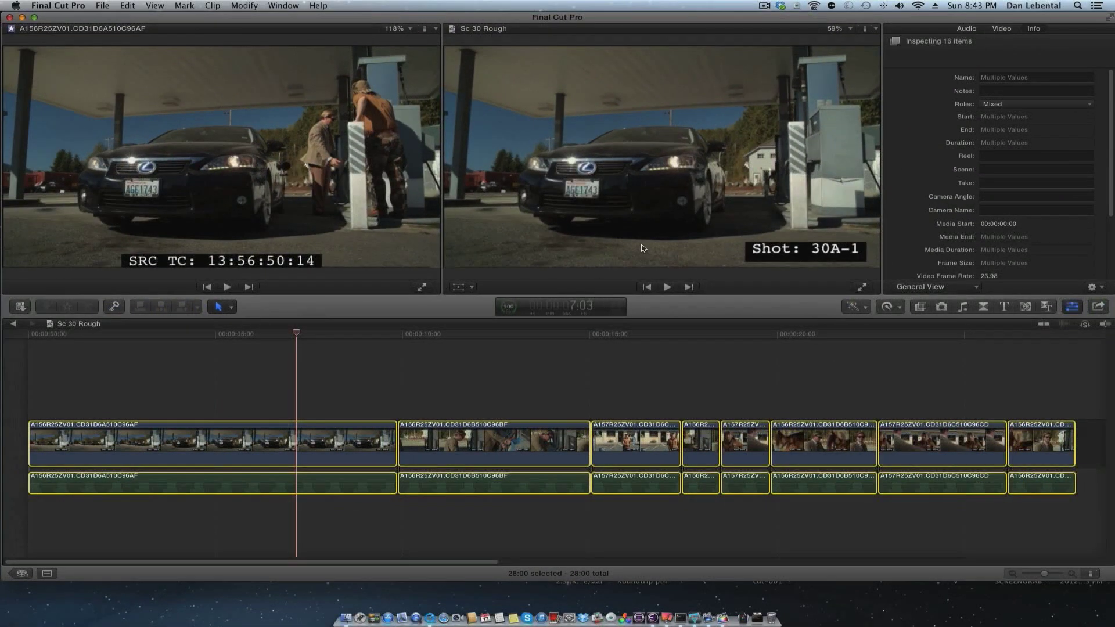
Step: Switch to DaVinci Resolve and open the SC30ROUNDTRIP project
key("F11")
left_click(623, 384)
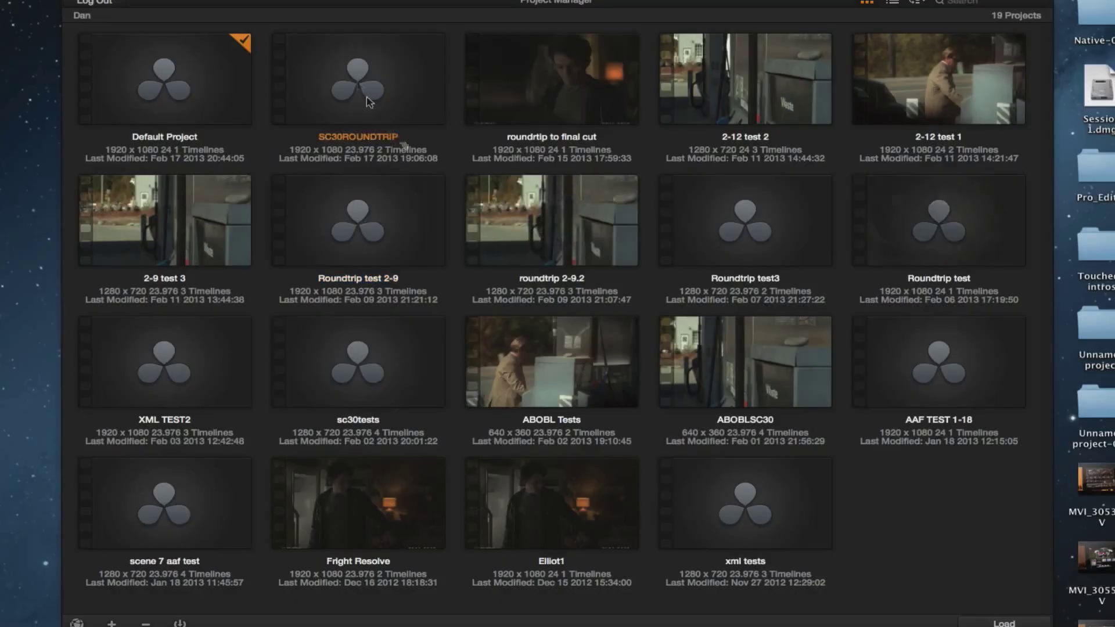
double_click(369, 85)
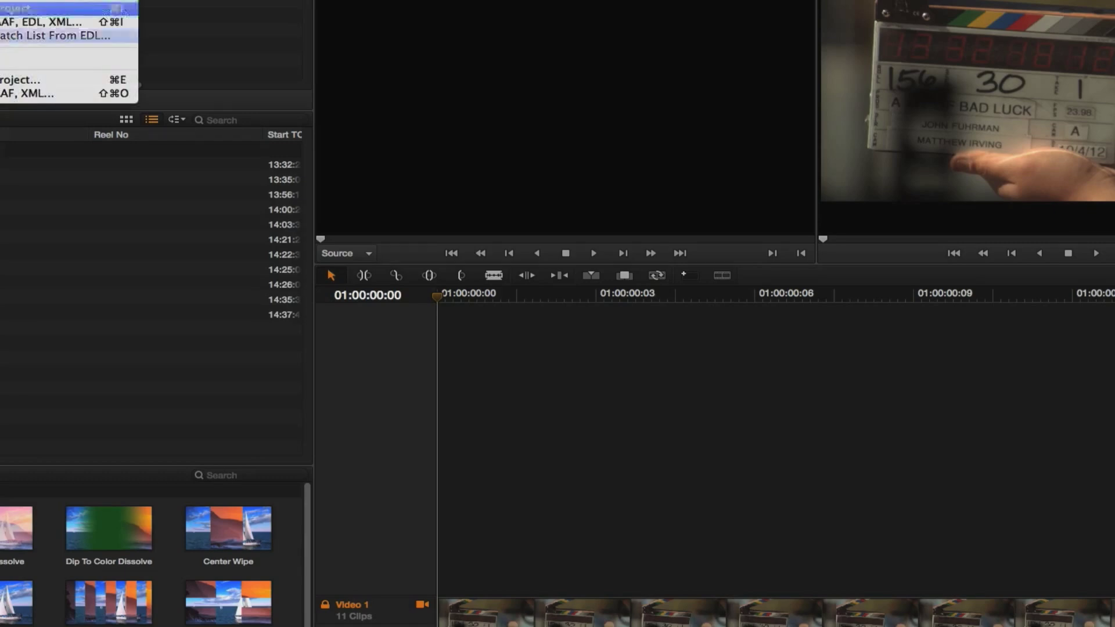
Step: Import Sc 30 Roughfcp.fcpxml from the desktop with automatic import of source clips into the media pool turned off, and scrub the timeline
key("Return")
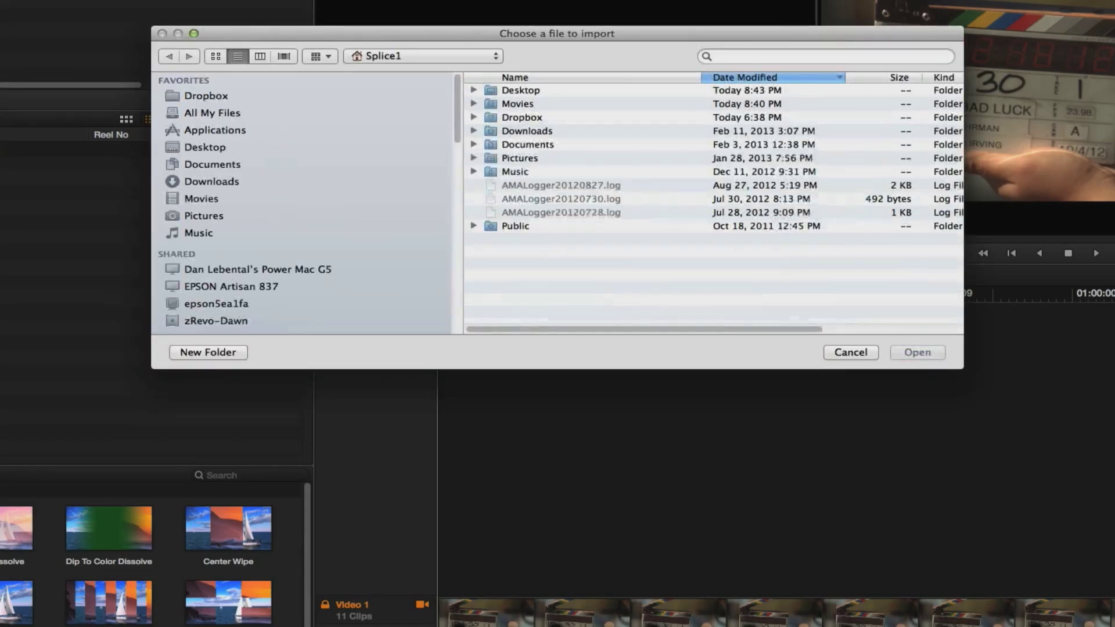
left_click(223, 149)
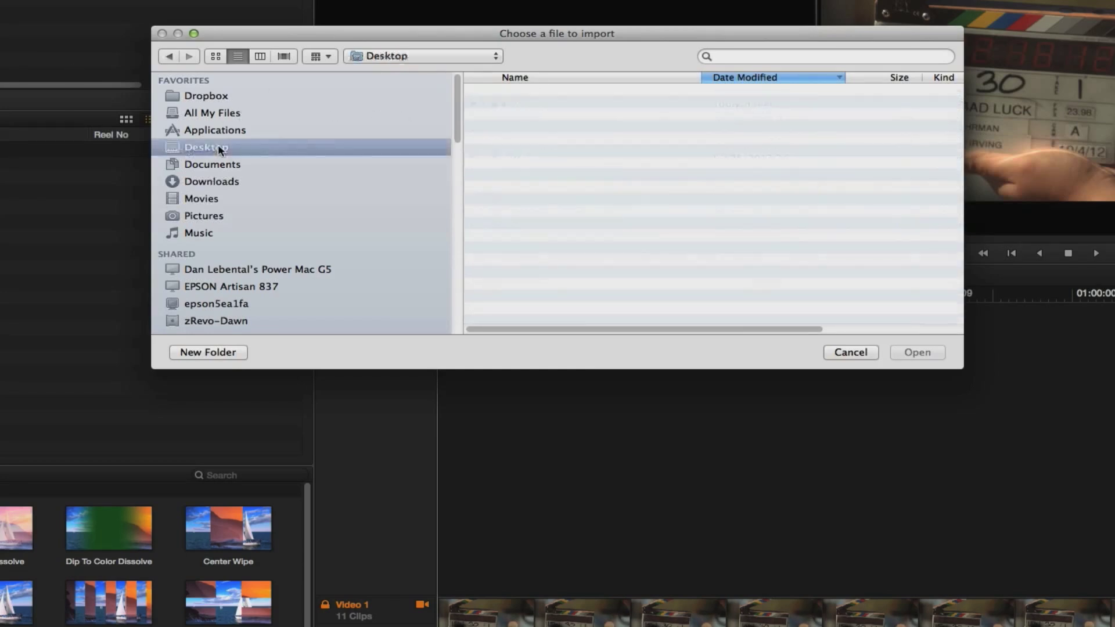
left_click(552, 90)
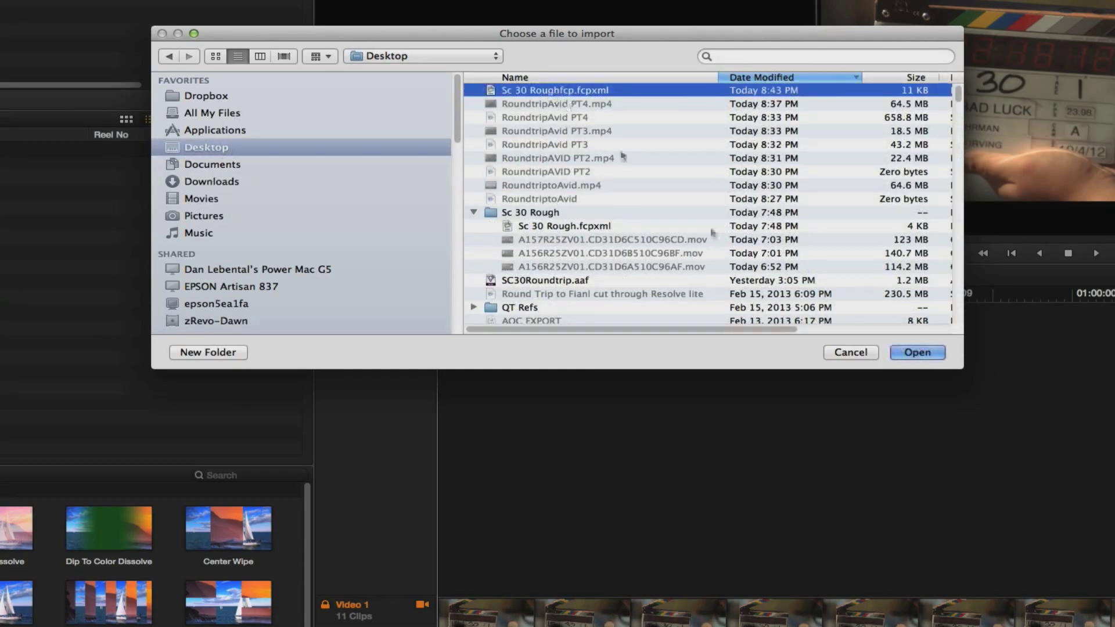
left_click(917, 353)
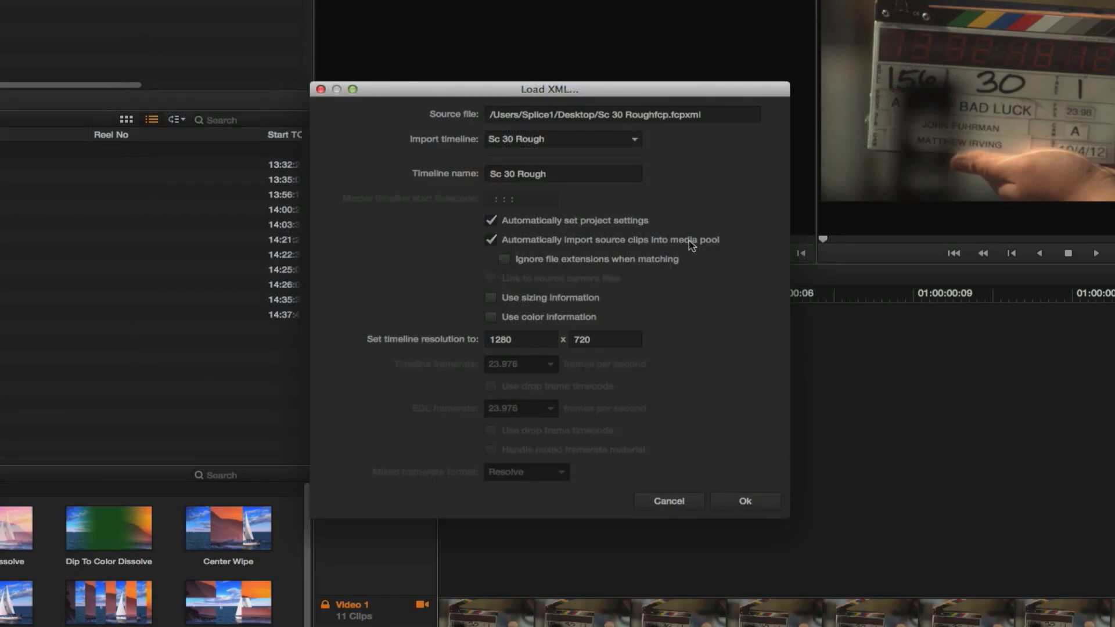
left_click(691, 244)
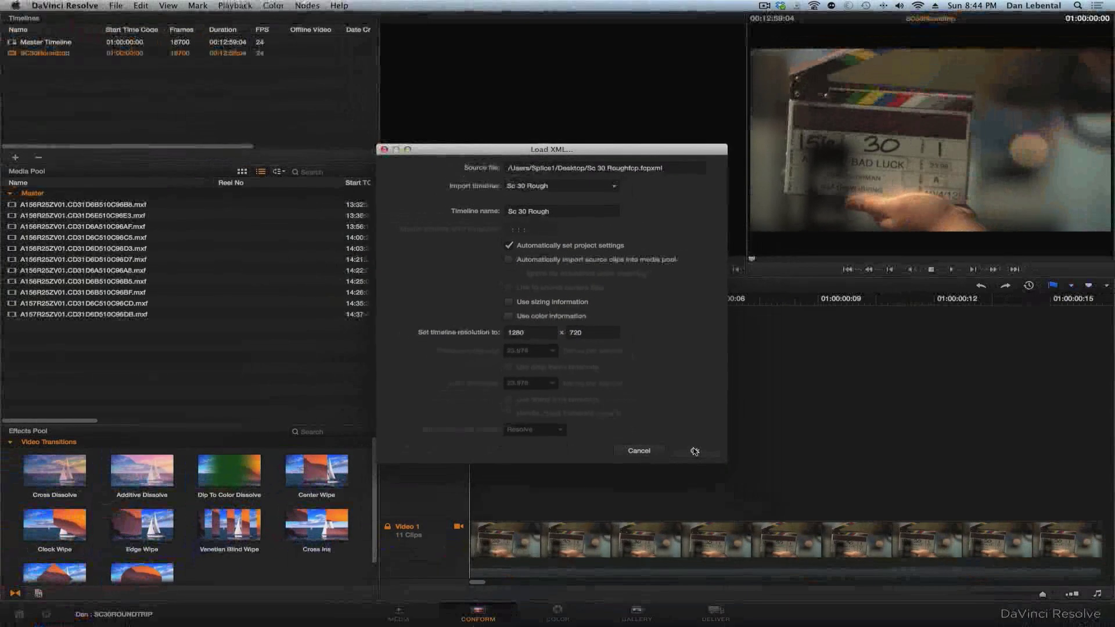
left_click(707, 463)
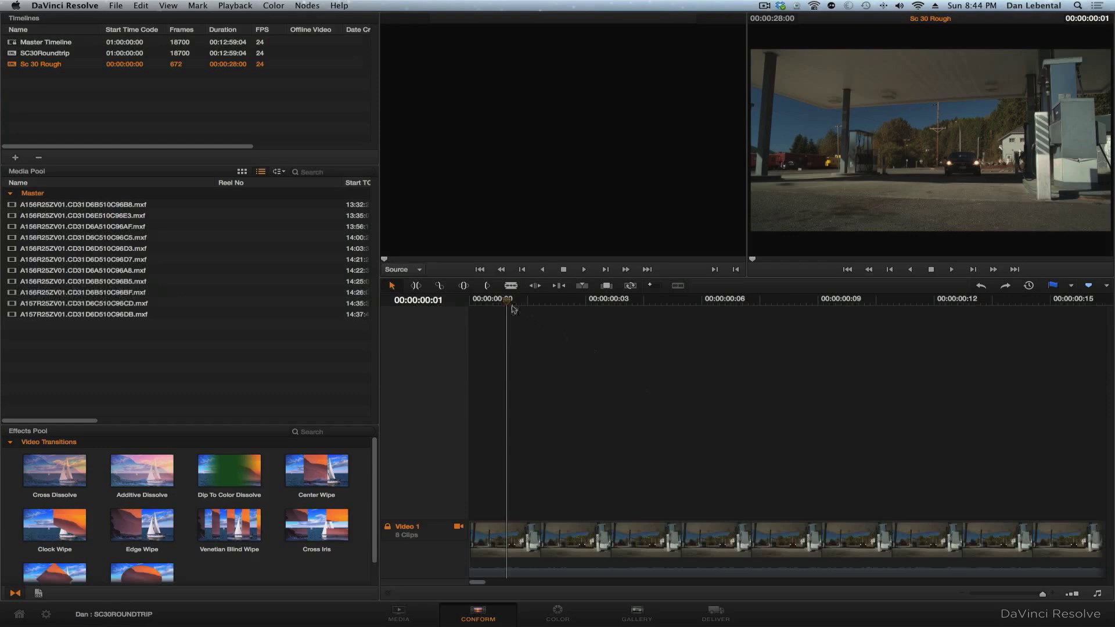
left_click_drag(509, 300, 671, 325)
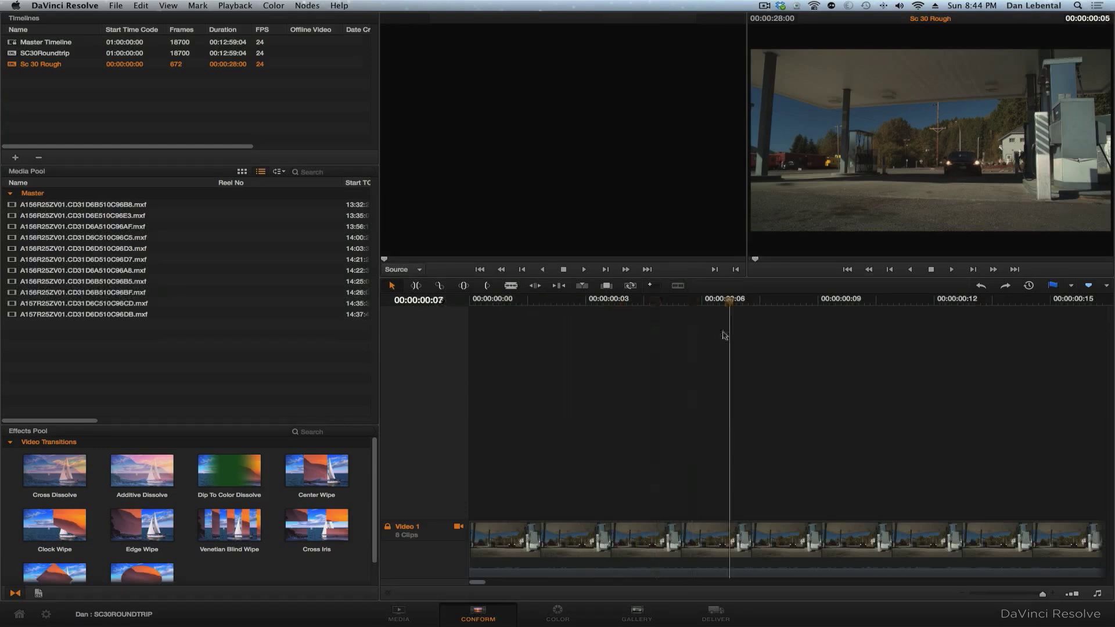
left_click_drag(724, 335, 869, 355)
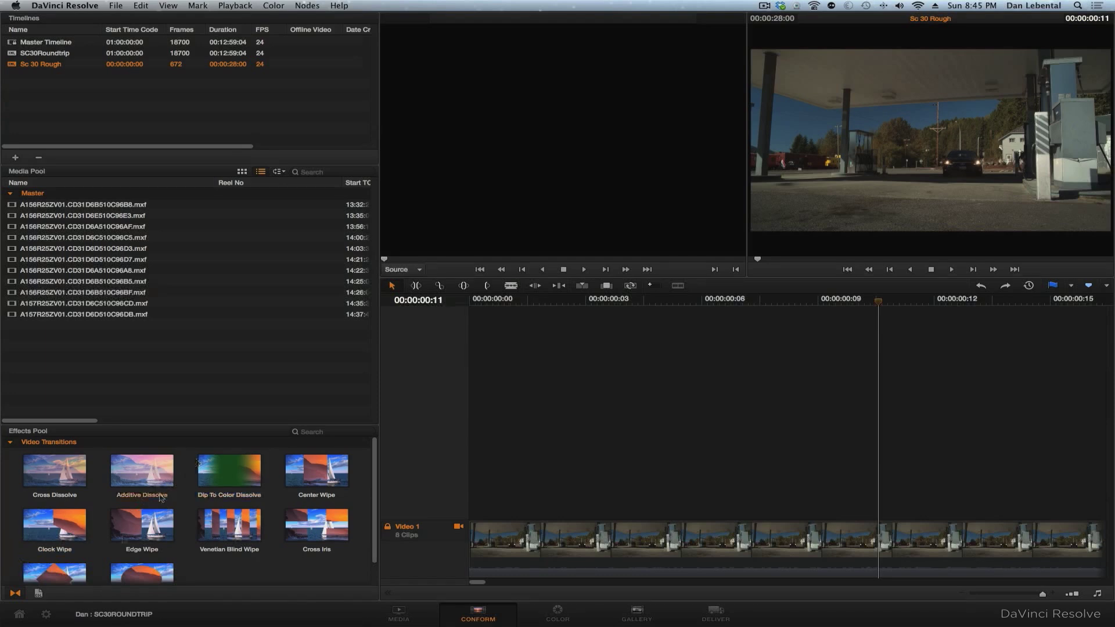
Step: Set the project's conform options to assist using reel names from embedding in source clip file, apply them, and scrub the timeline again
left_click(45, 613)
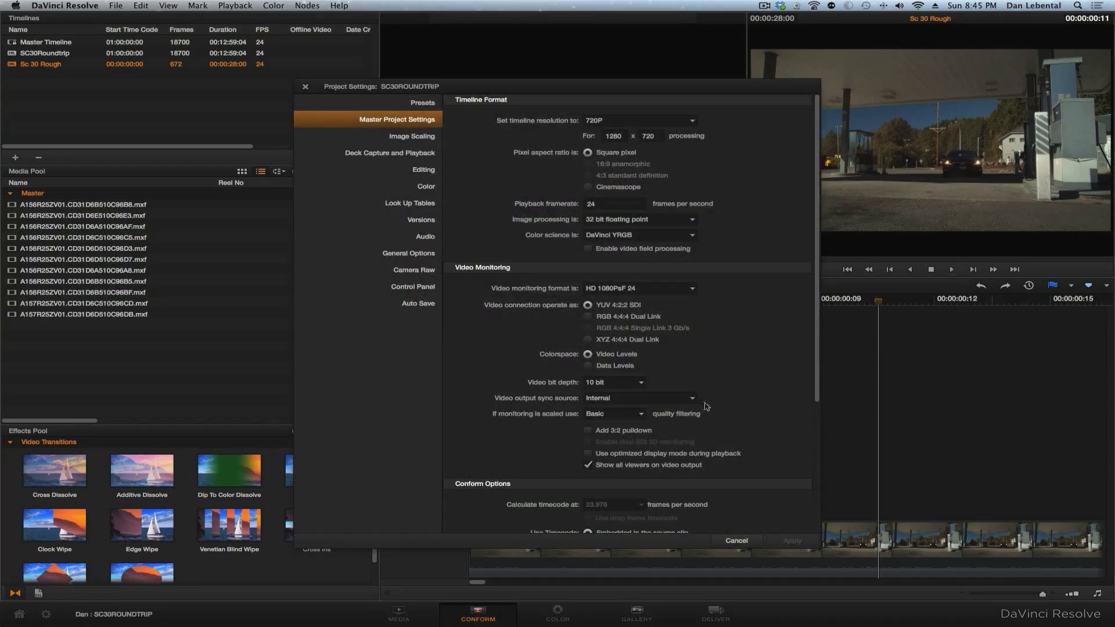
left_click_drag(818, 300, 818, 464)
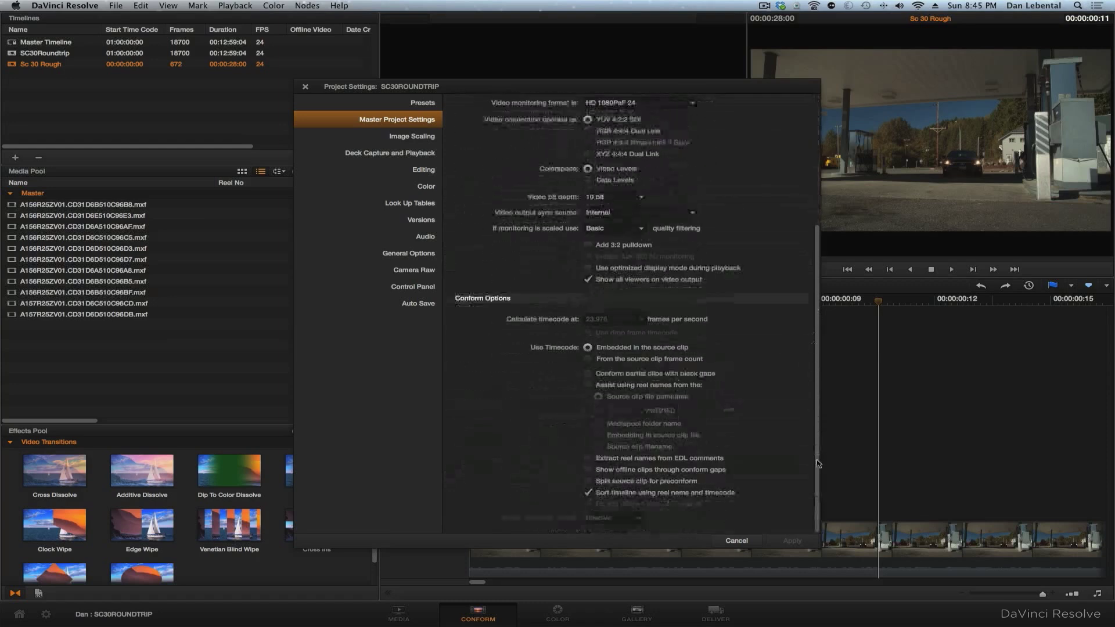
left_click(589, 385)
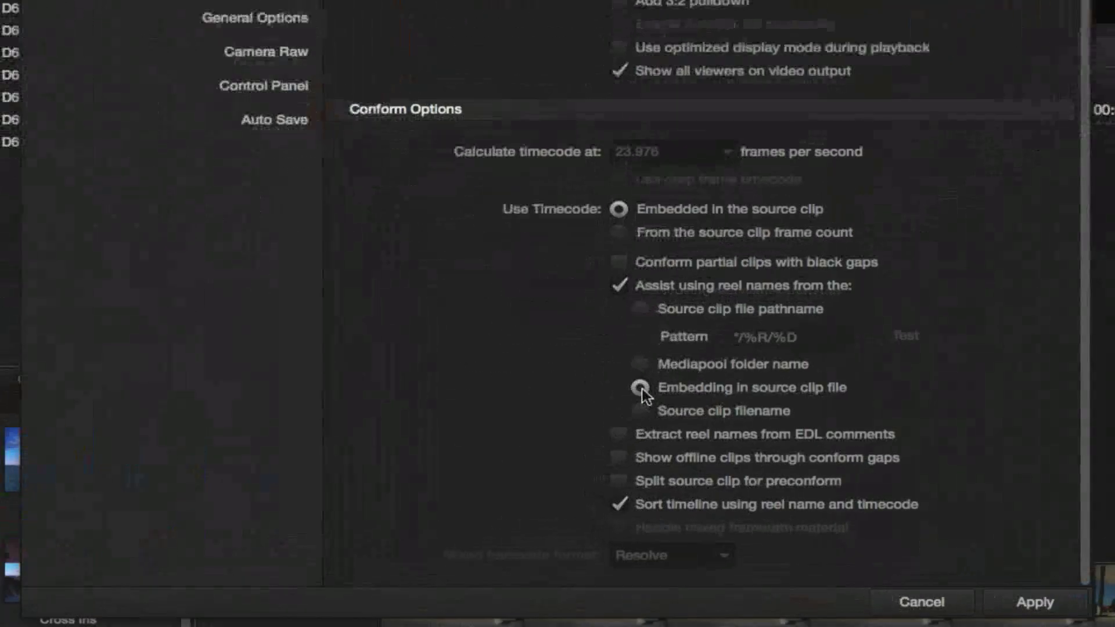
left_click(598, 435)
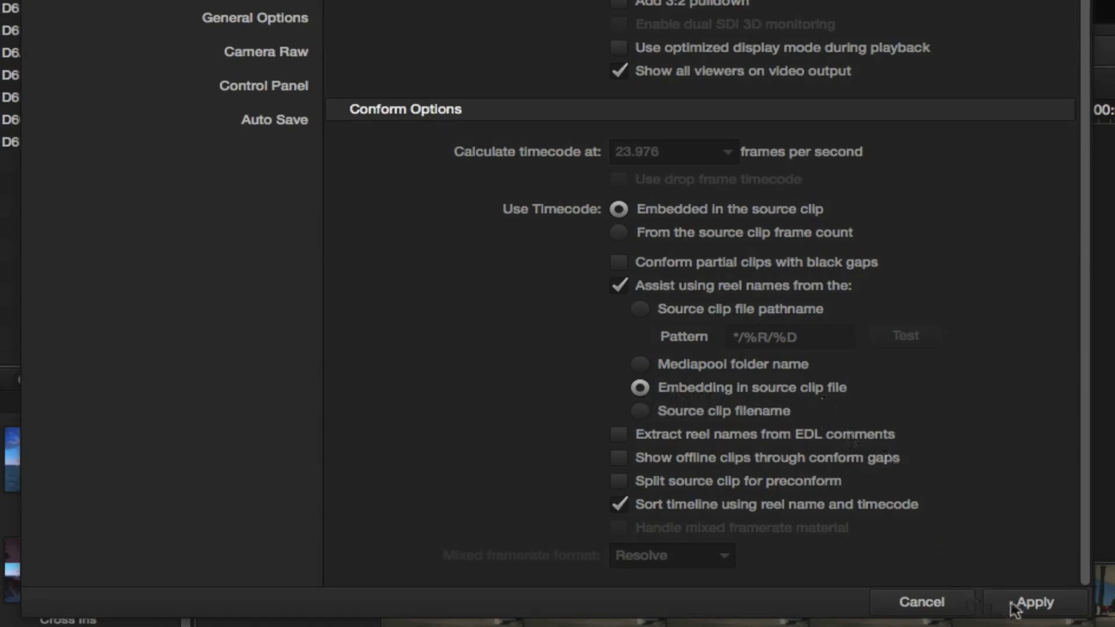
left_click(1032, 604)
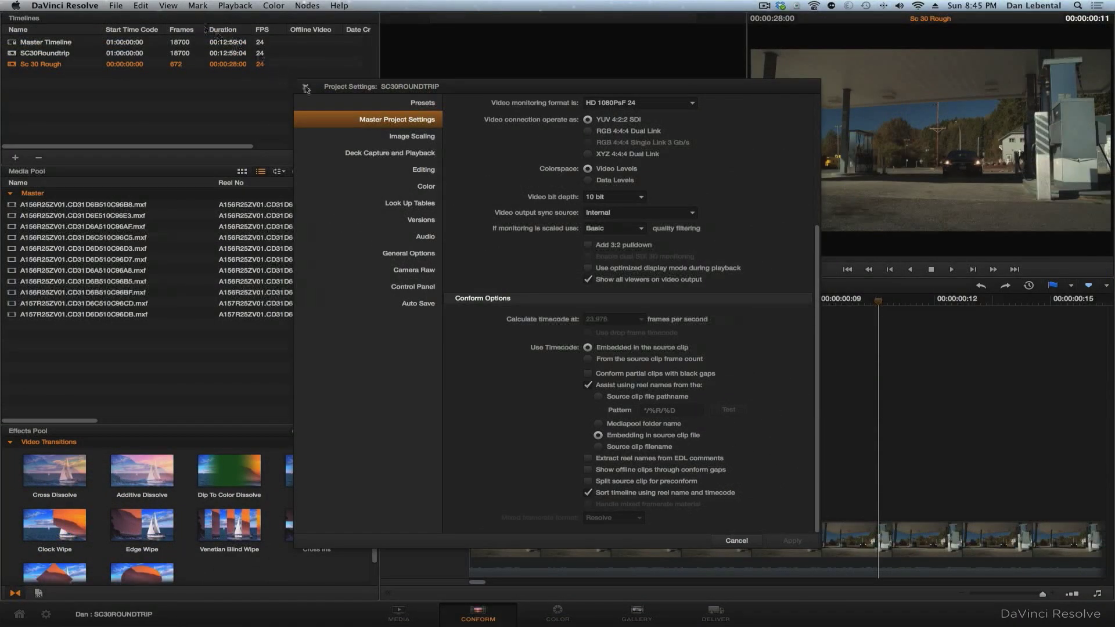
left_click(306, 88)
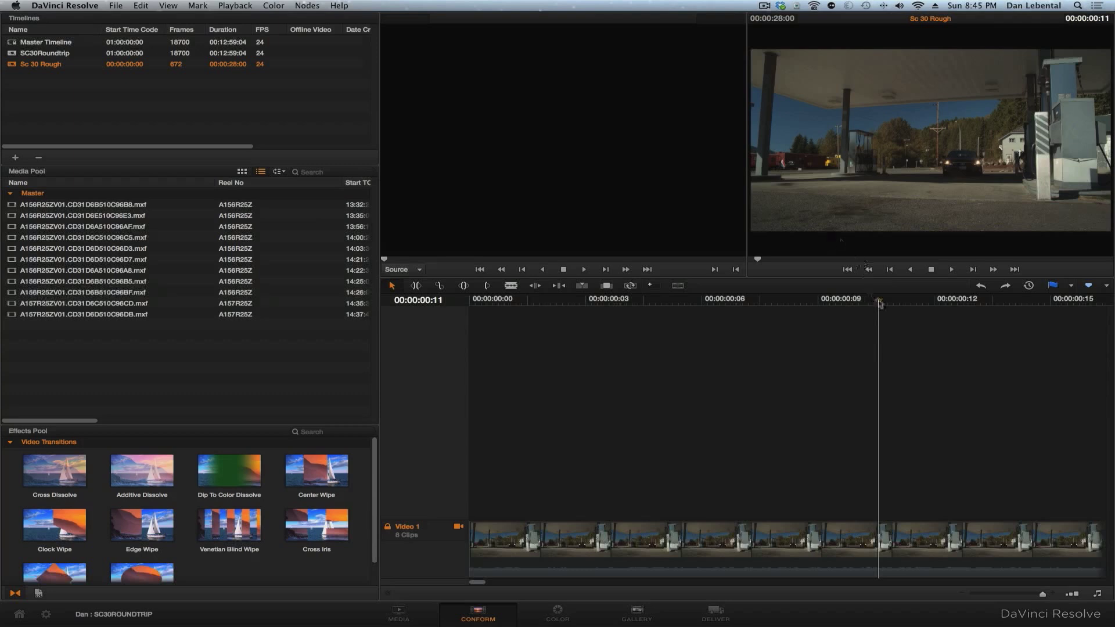
left_click_drag(879, 303, 815, 316)
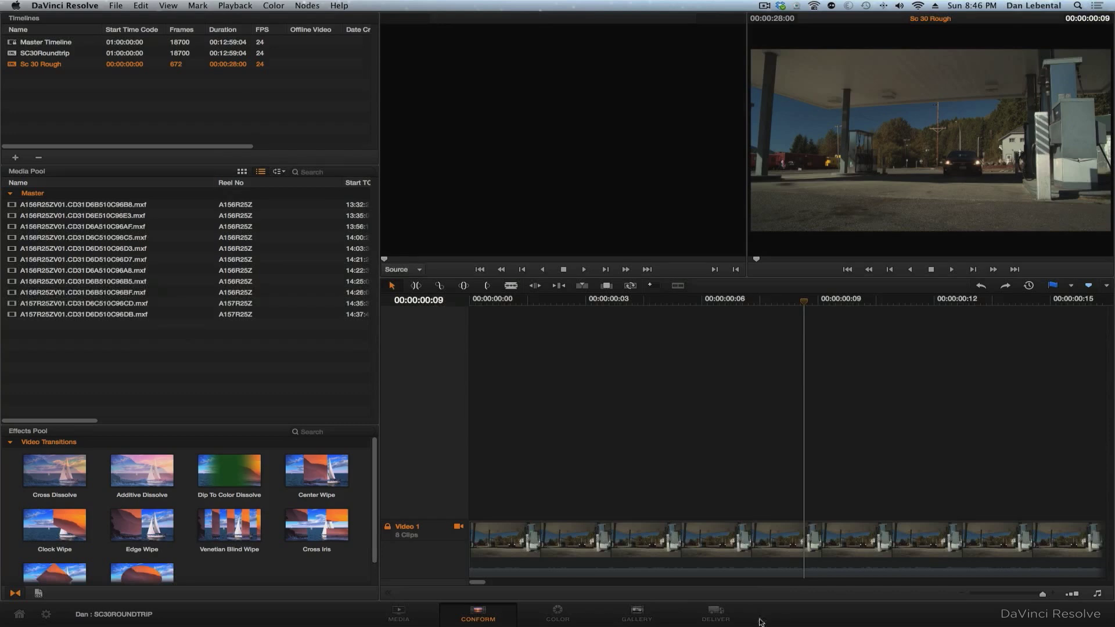
Step: Go to the Deliver page and mark the entire Sc 30 Rough timeline for rendering
left_click(716, 615)
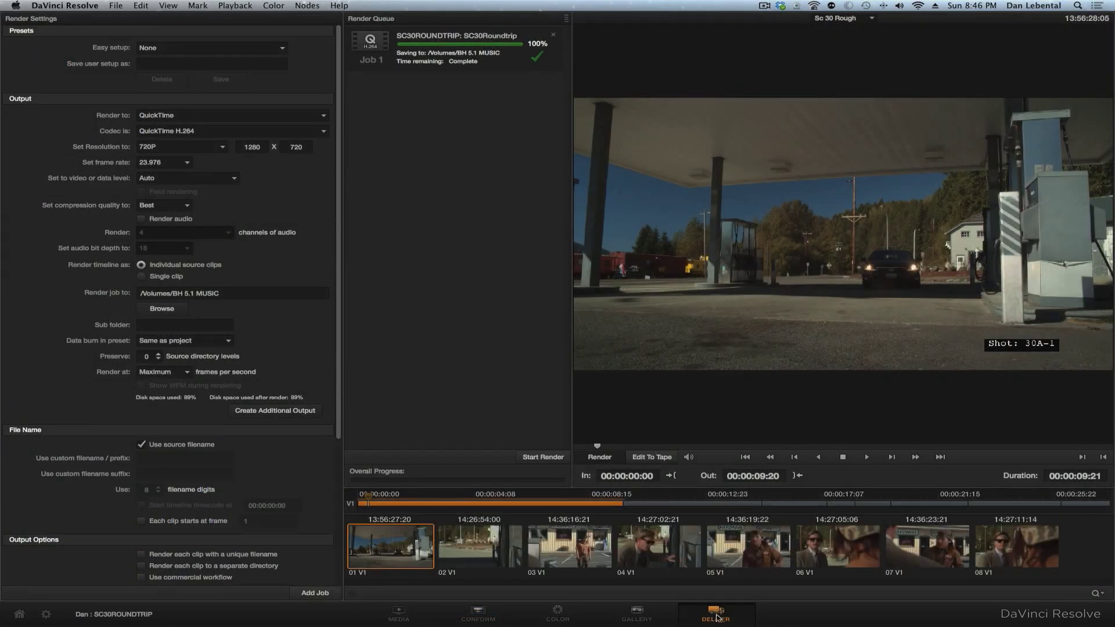
left_click(668, 505)
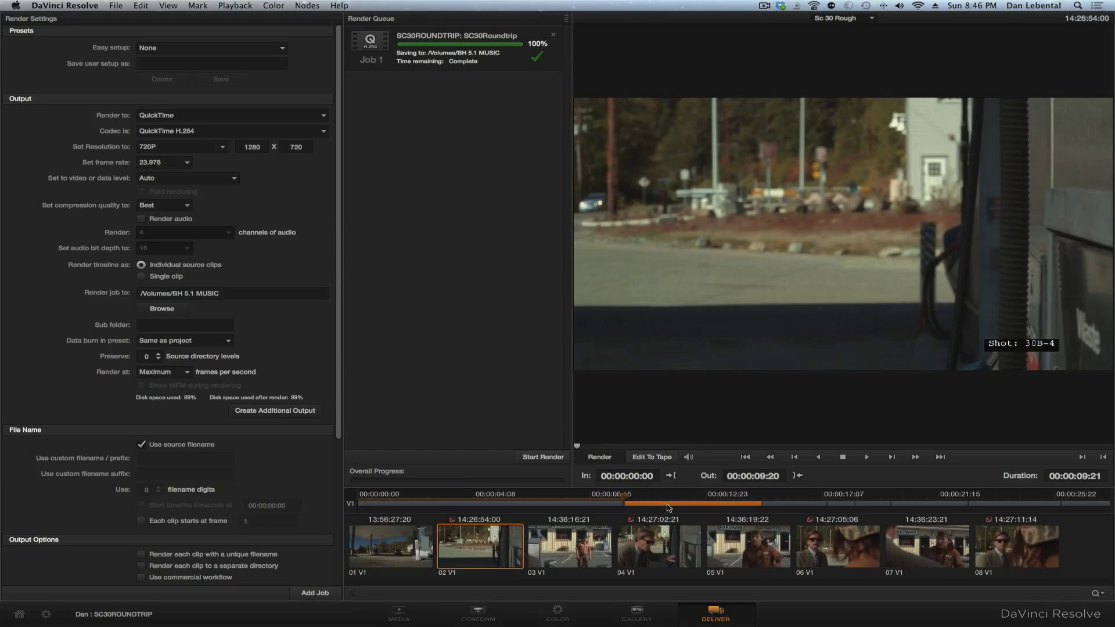
right_click(669, 508)
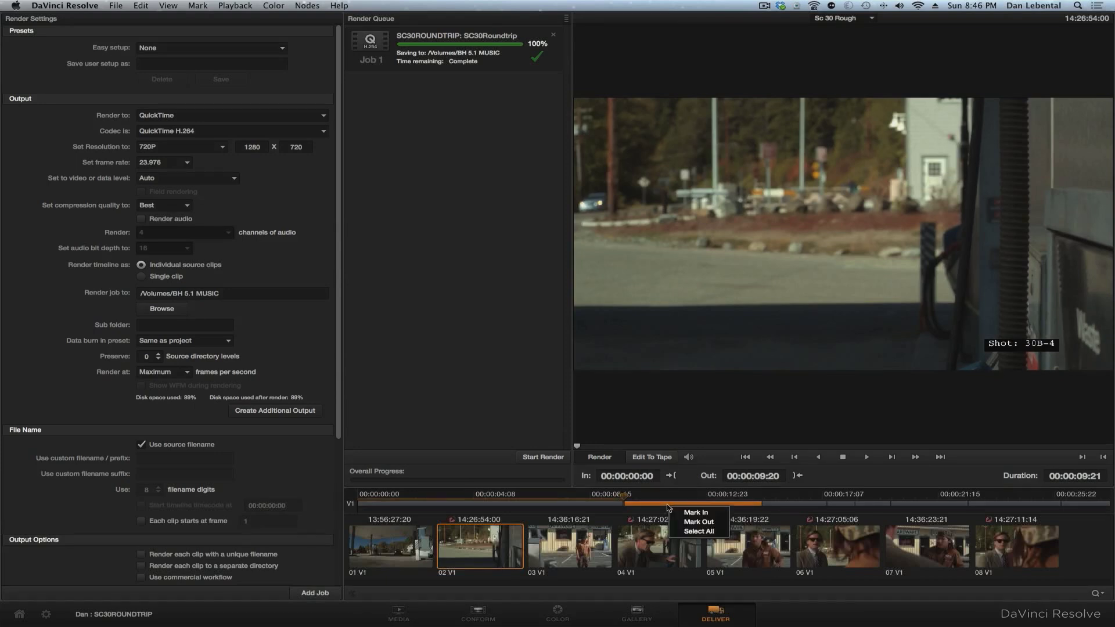
left_click(687, 532)
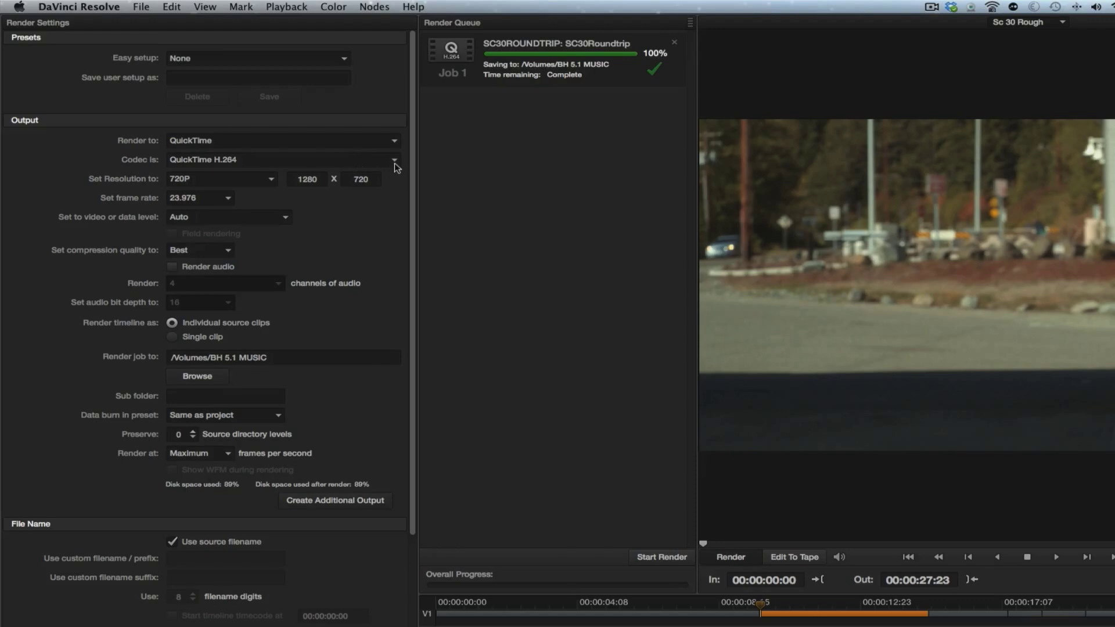
Step: Apply the Avid AAF Round-Trip render preset with the MXF DNxHD 1080p 36 8 bits codec and audio rendering enabled
left_click(394, 162)
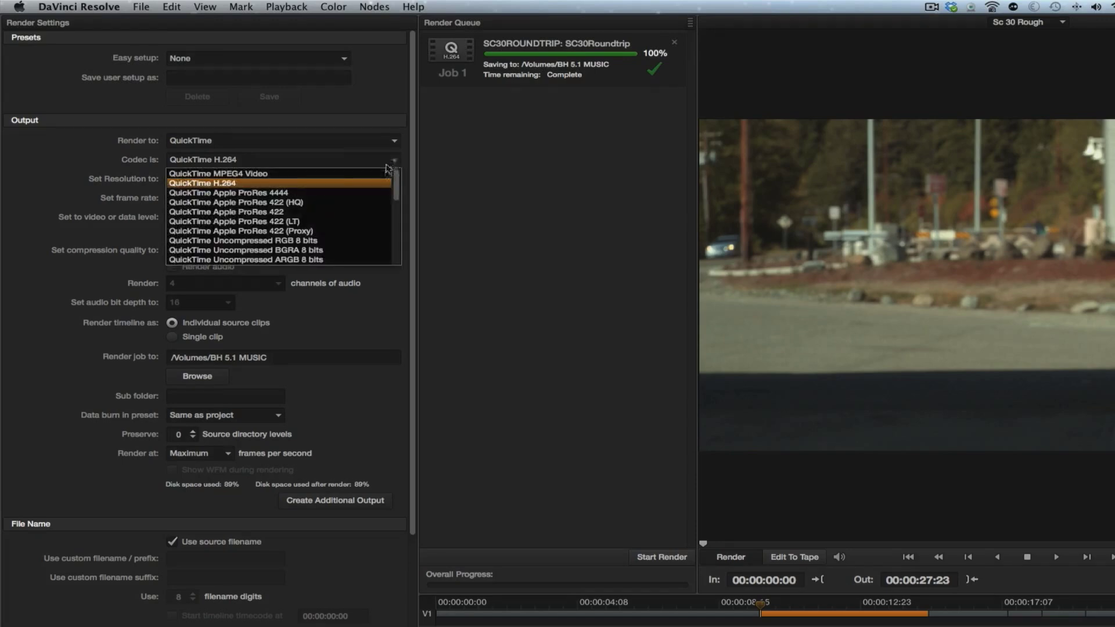
left_click(344, 59)
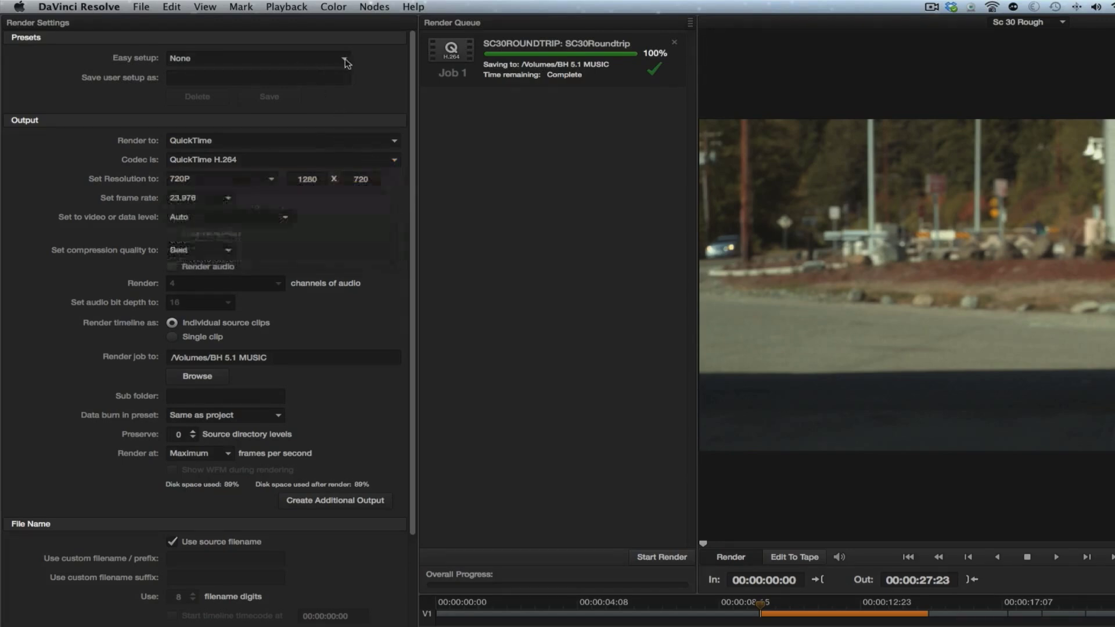
left_click(345, 59)
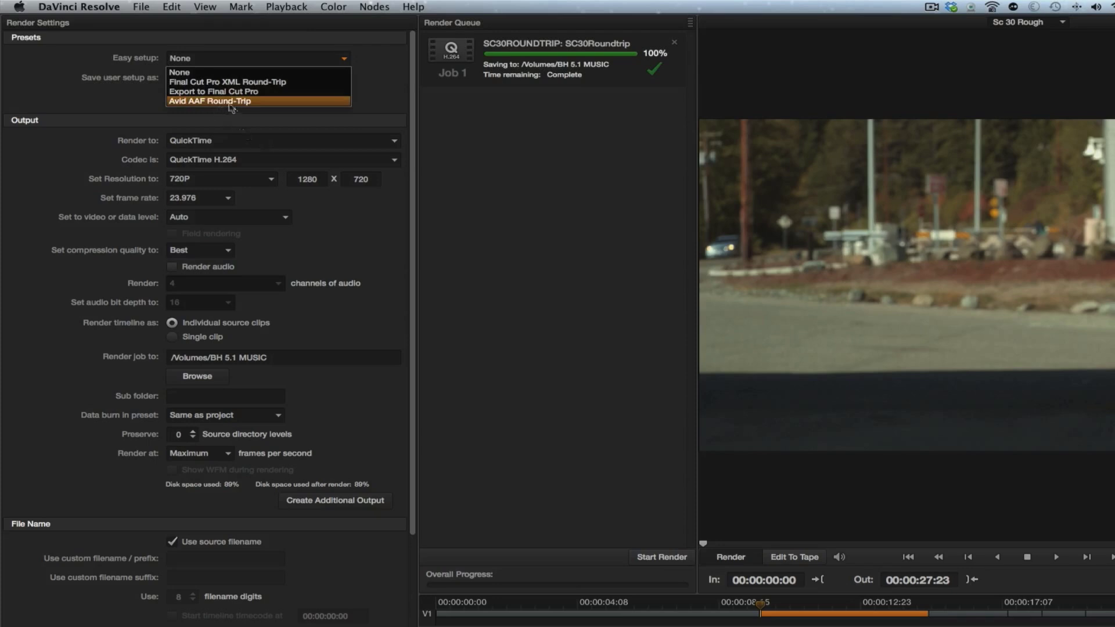
left_click(231, 103)
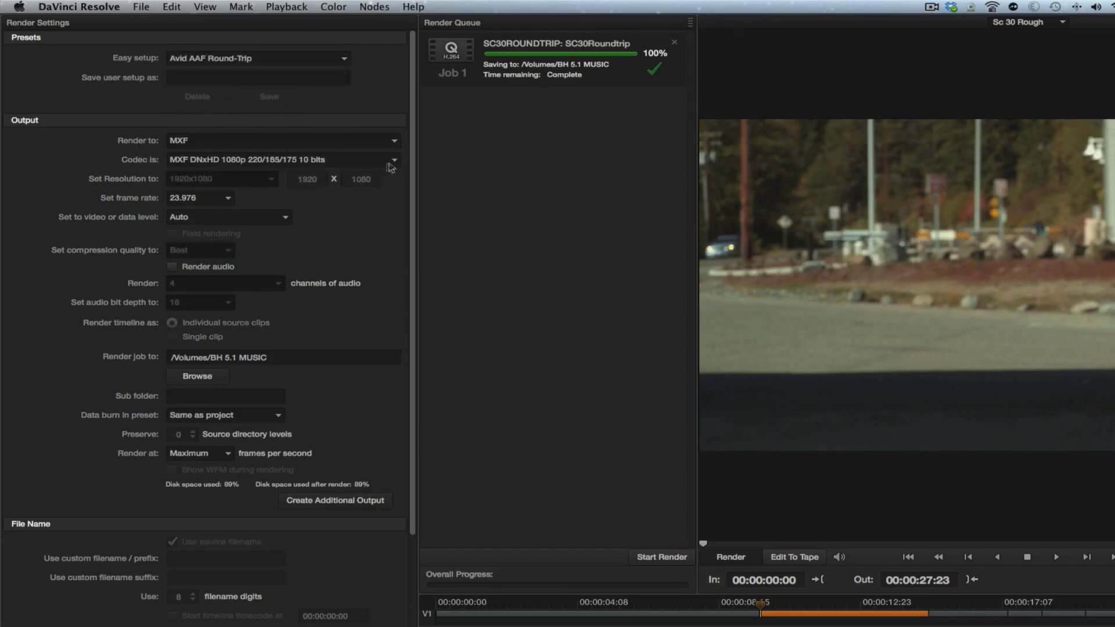
left_click(393, 161)
left_click(368, 261)
left_click(202, 267)
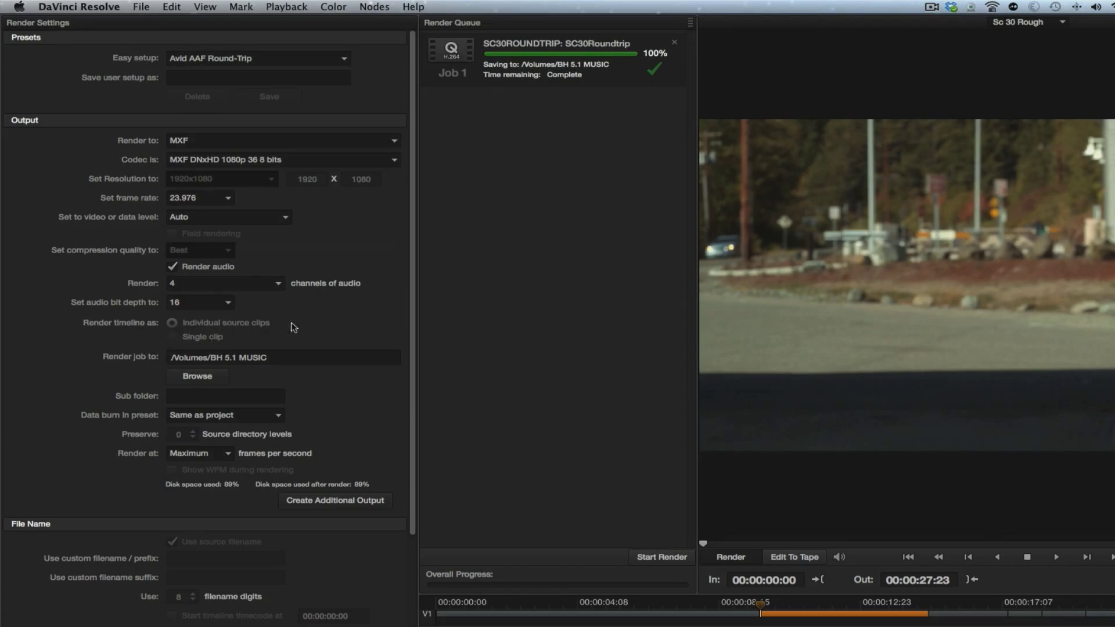
Step: Set the render destination to the Avid MediaFiles/MXF folder on the Iomega HDD volume
left_click(197, 377)
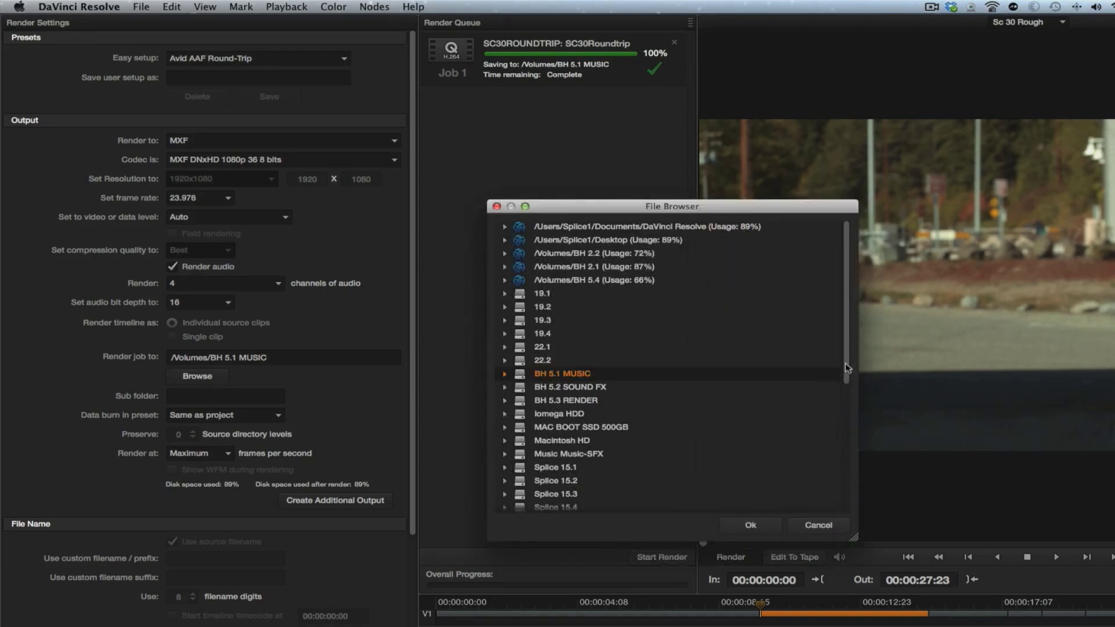
mouse_move(848, 368)
left_mouse_down()
mouse_move(854, 485)
mouse_move(841, 356)
left_mouse_up()
left_click(519, 415)
left_click(505, 414)
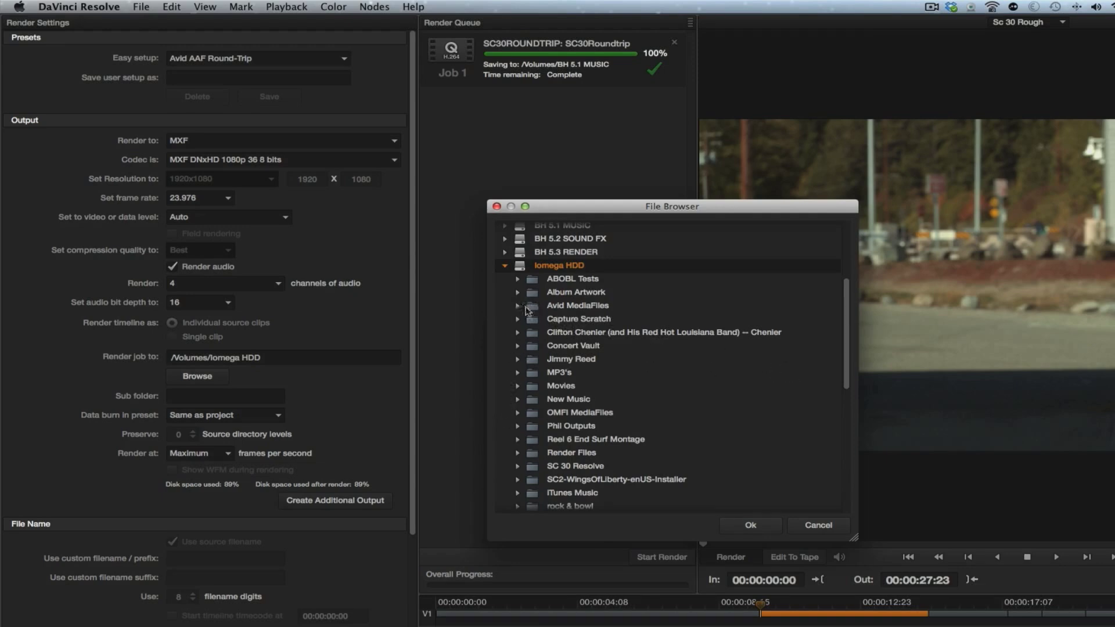
left_click(518, 306)
left_click(538, 324)
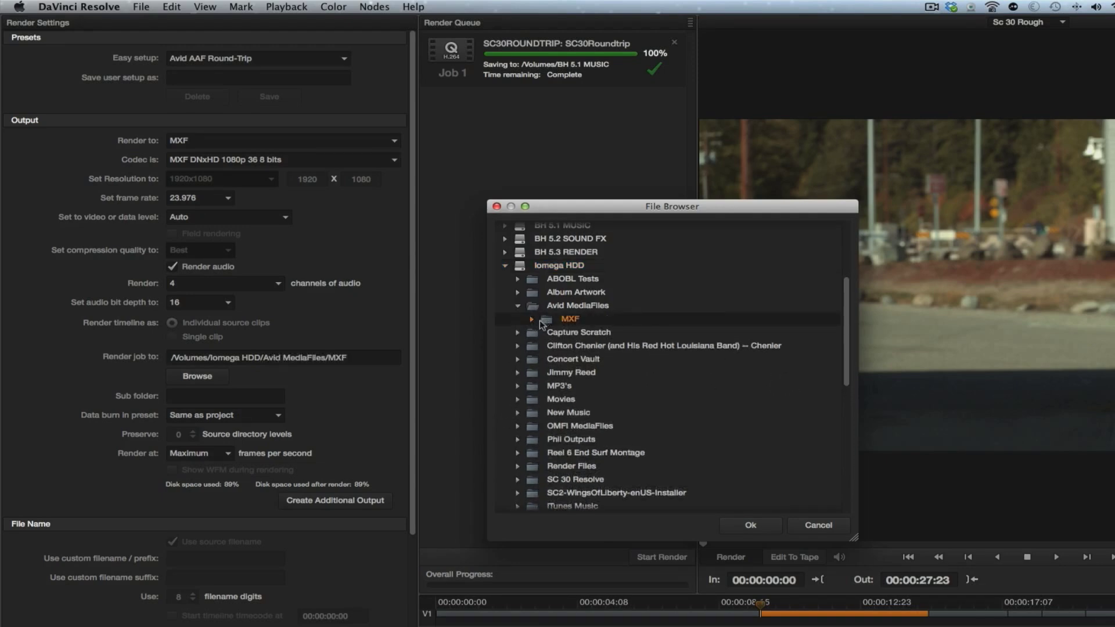
left_click(532, 320)
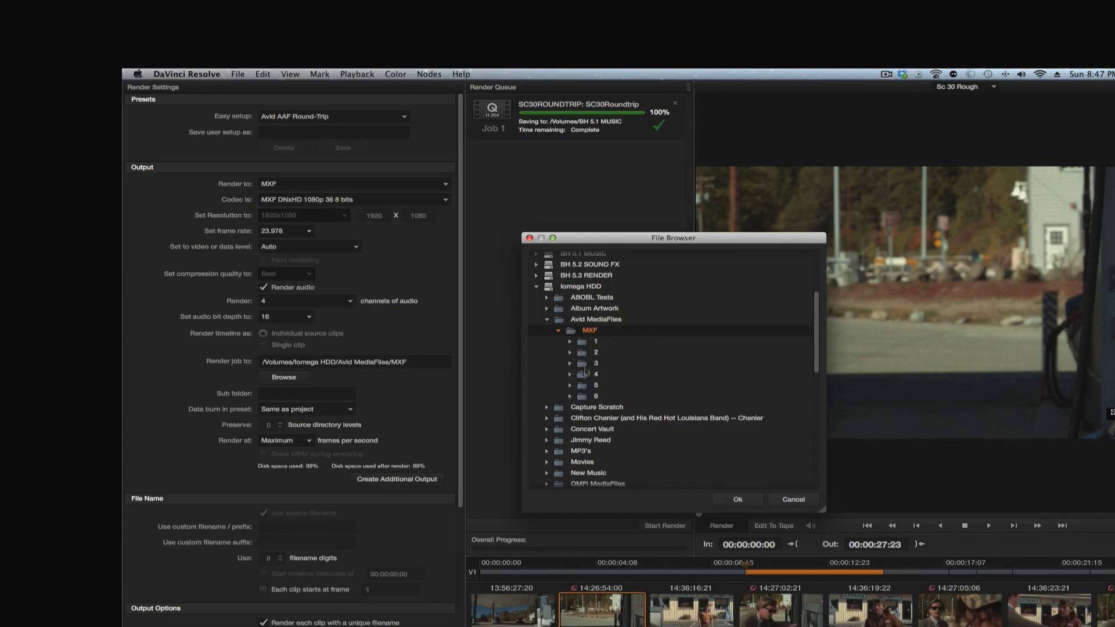
left_click(737, 500)
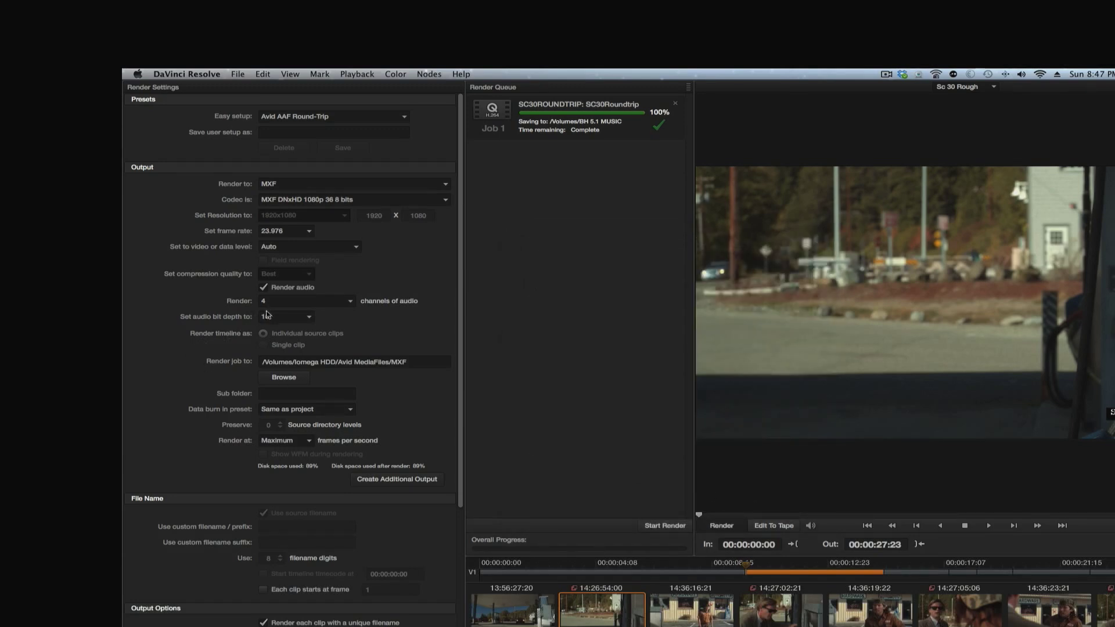
Step: Set the render sub folder to 7 and the data burn-in preset to None
left_click(293, 394)
type("7")
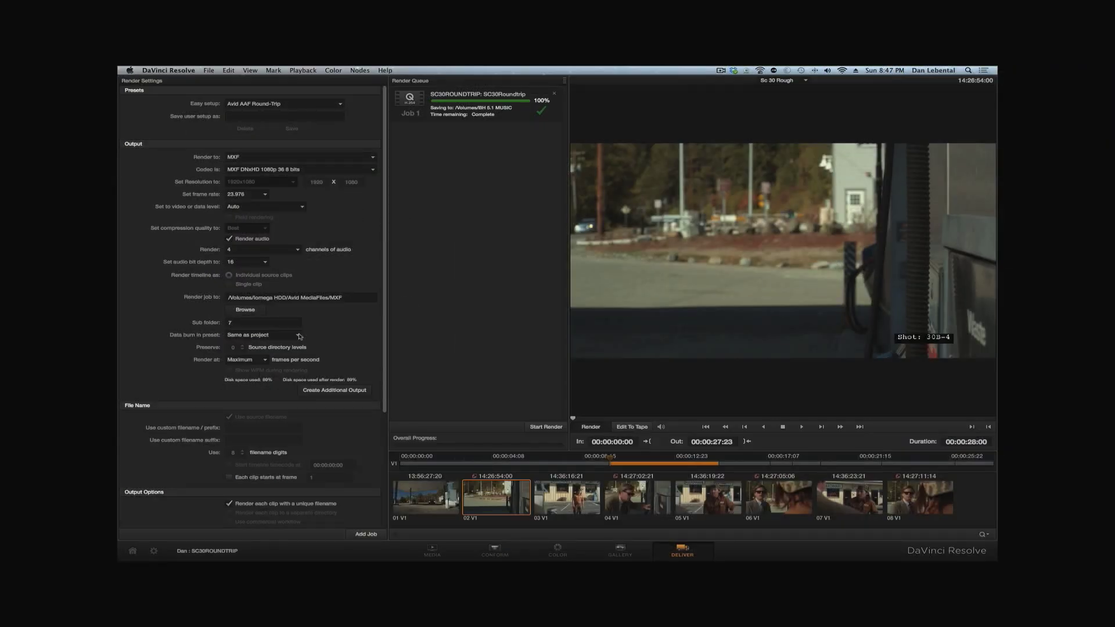
left_click(299, 336)
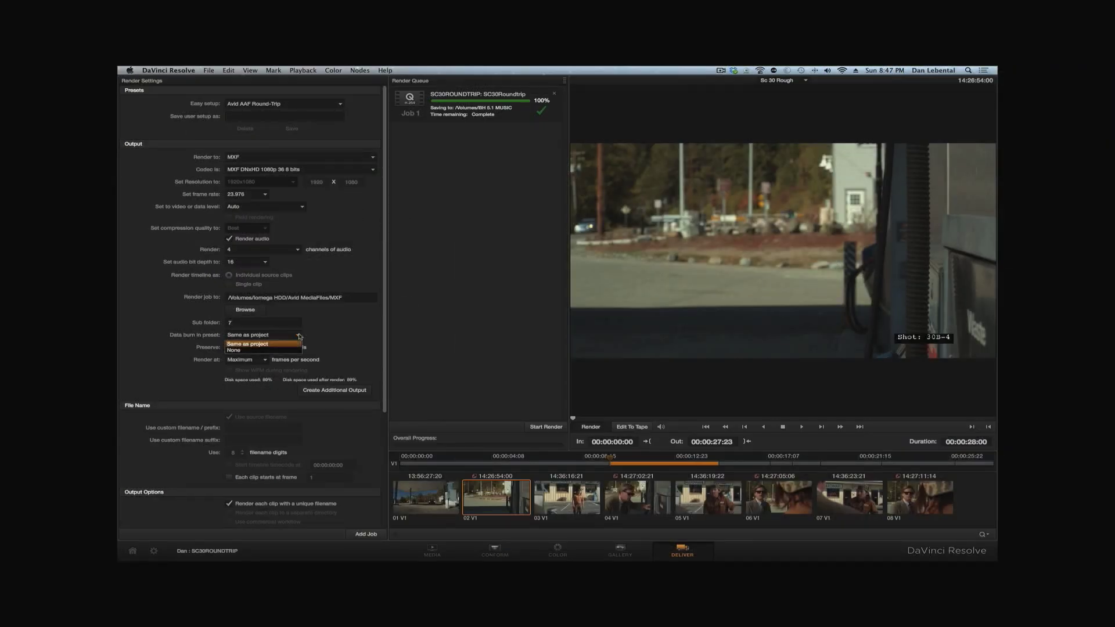
left_click(273, 350)
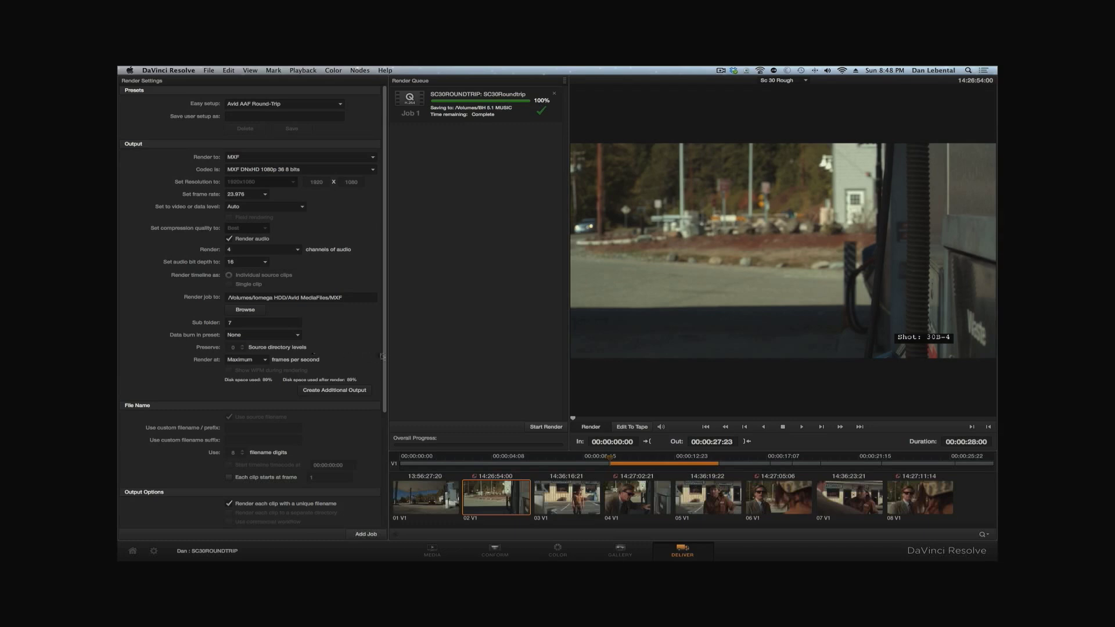
Step: Queue the Sc 30 Rough render job into the existing folder, remove the completed SC30Roundtrip job and start rendering
left_click_drag(387, 356, 382, 489)
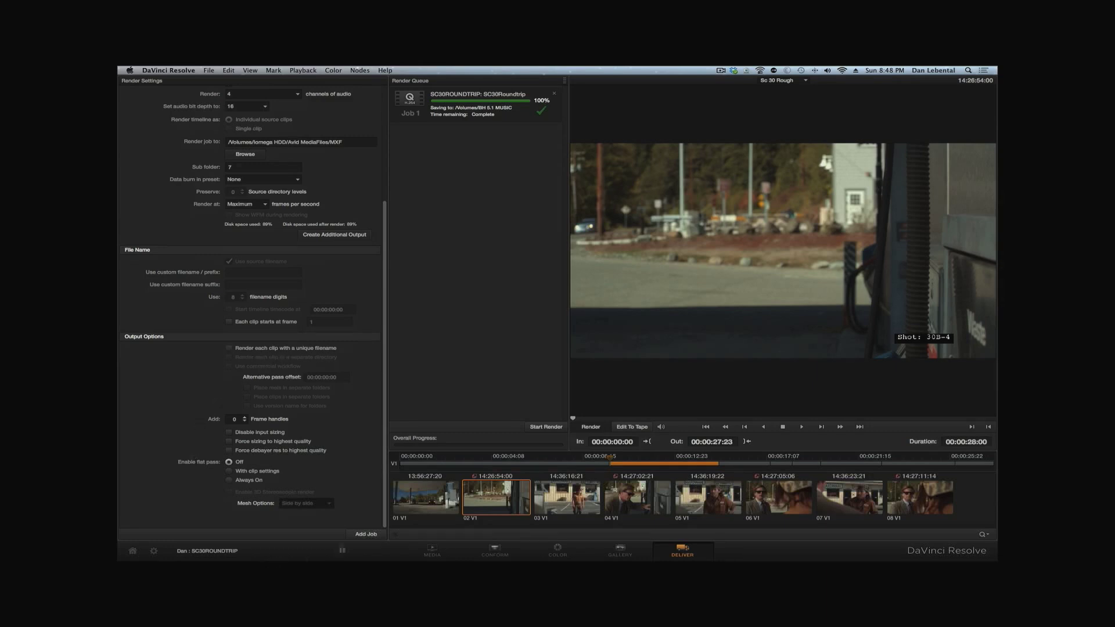
left_click(367, 535)
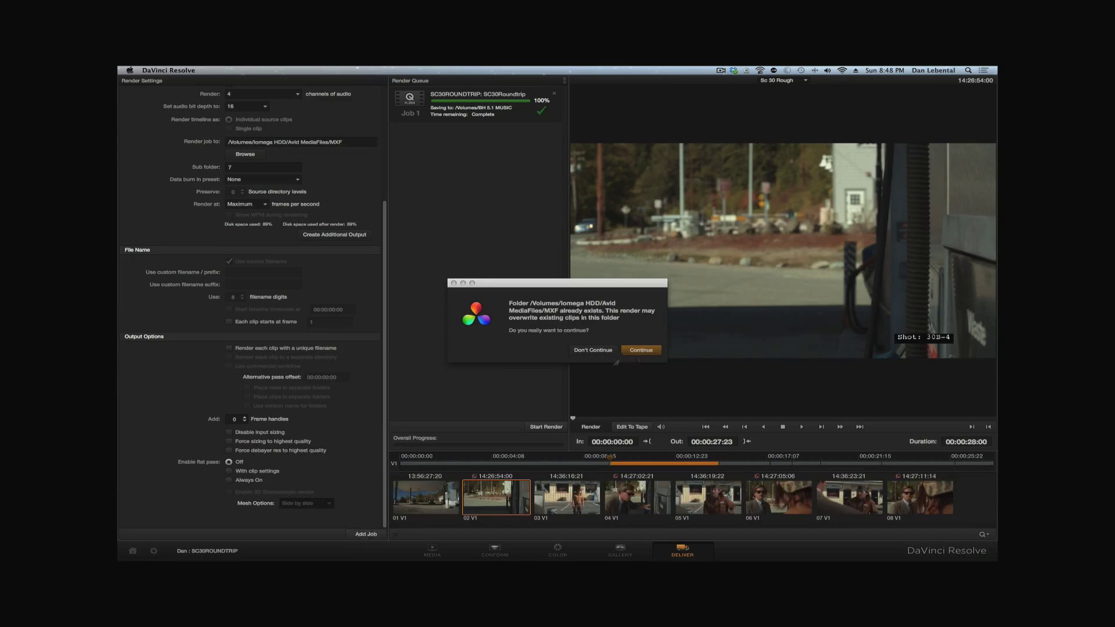
left_click(638, 350)
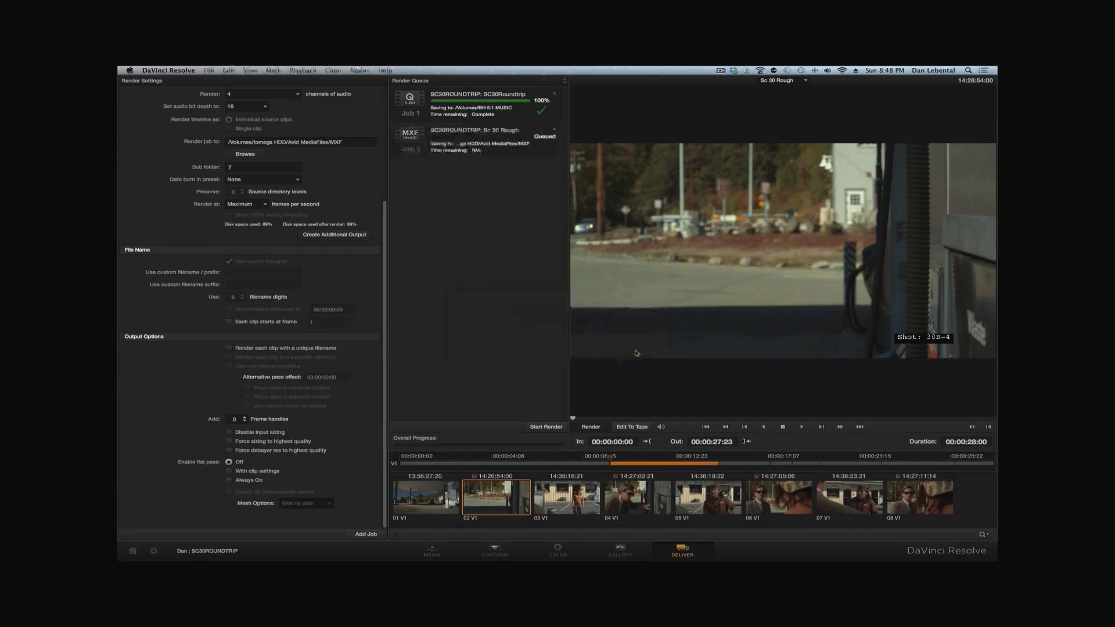
left_click(554, 91)
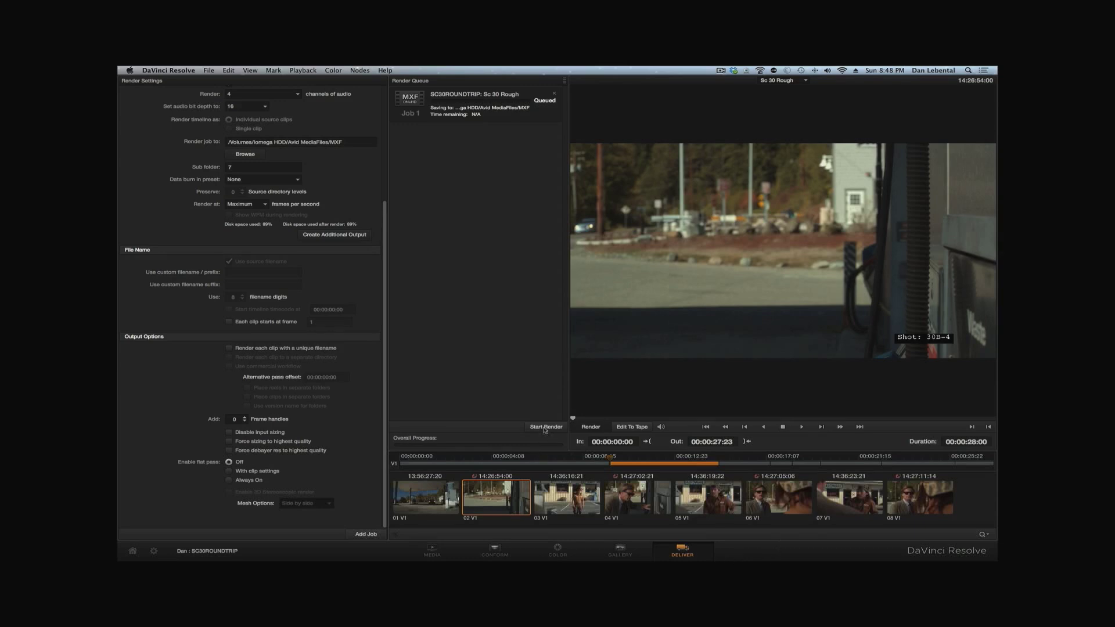
left_click(545, 427)
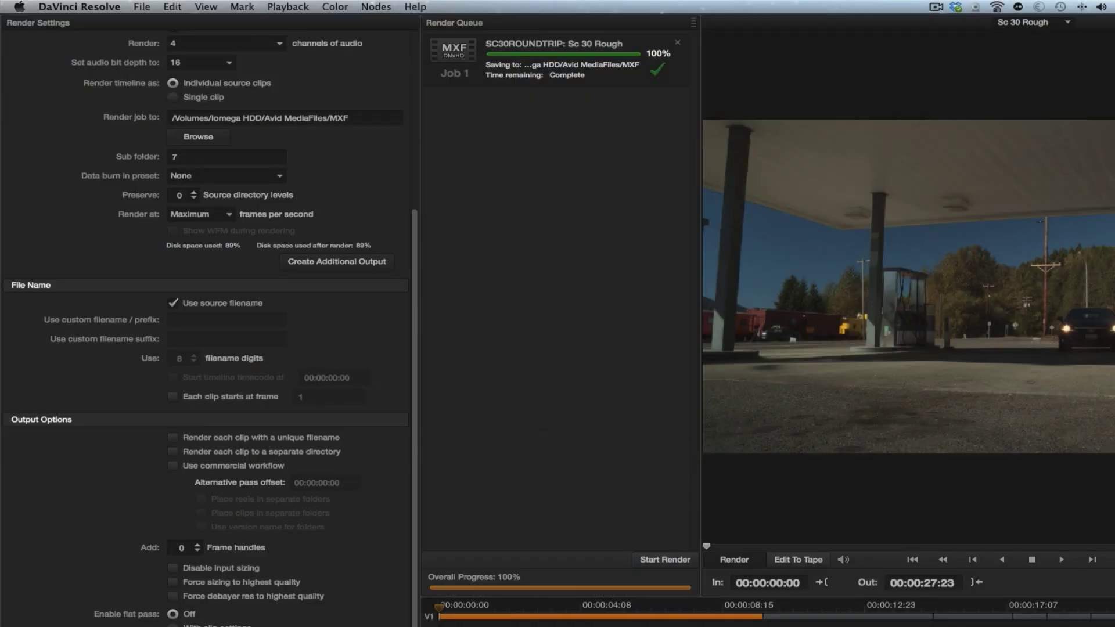
Step: Generate a new AAF from the Sc 30 Rough timeline on the Conform page and save it to the desktop as Sc 30 Rough (Resolve)
key("shift+4")
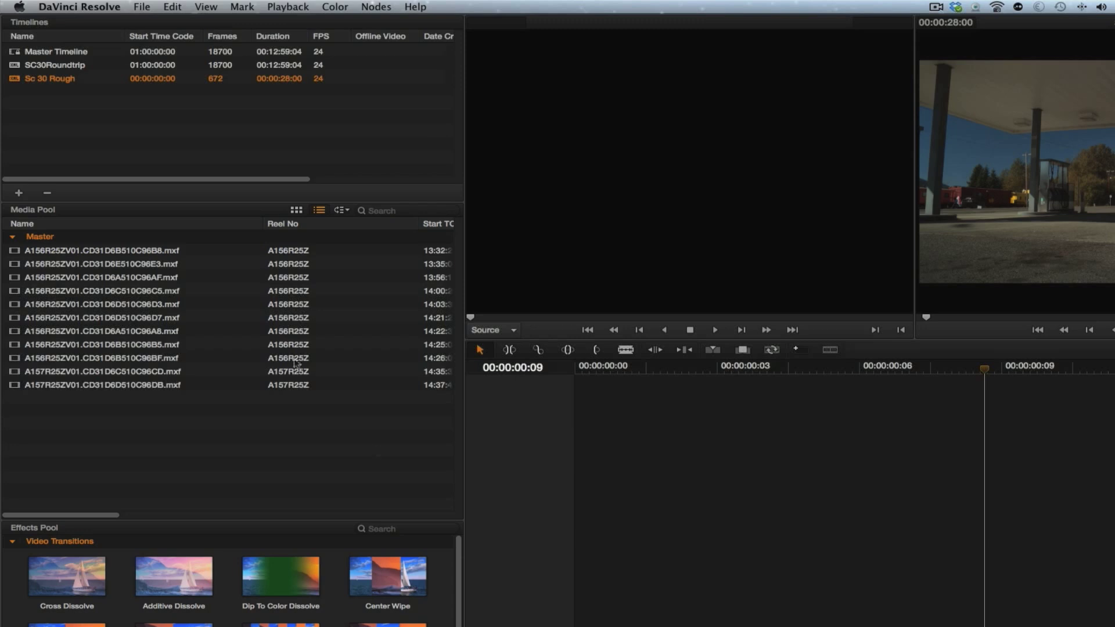
right_click(52, 81)
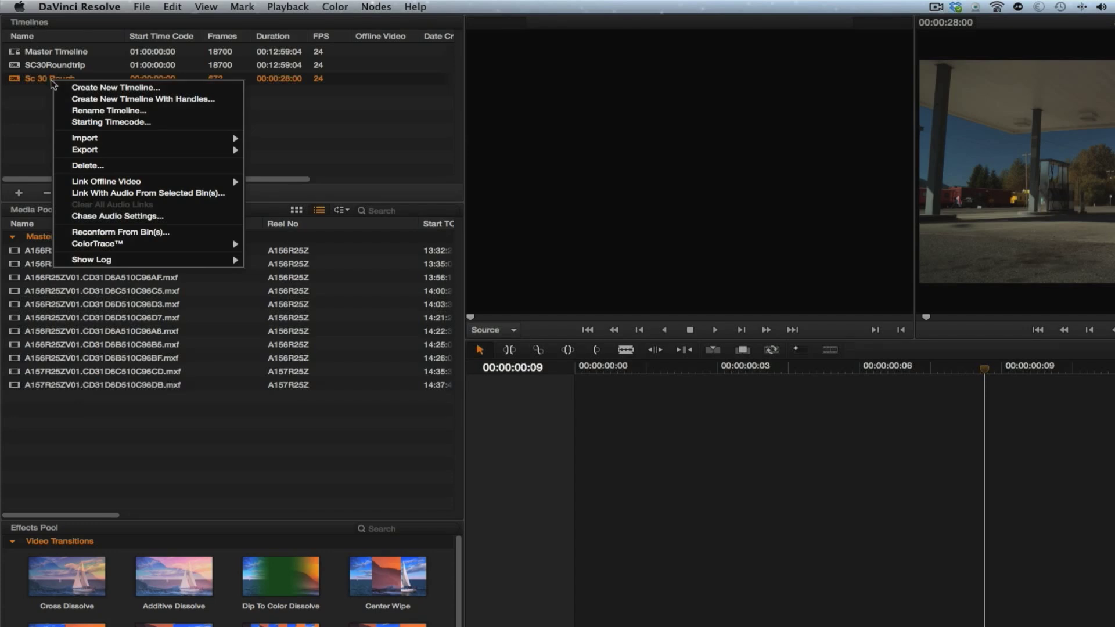
mouse_move(84, 148)
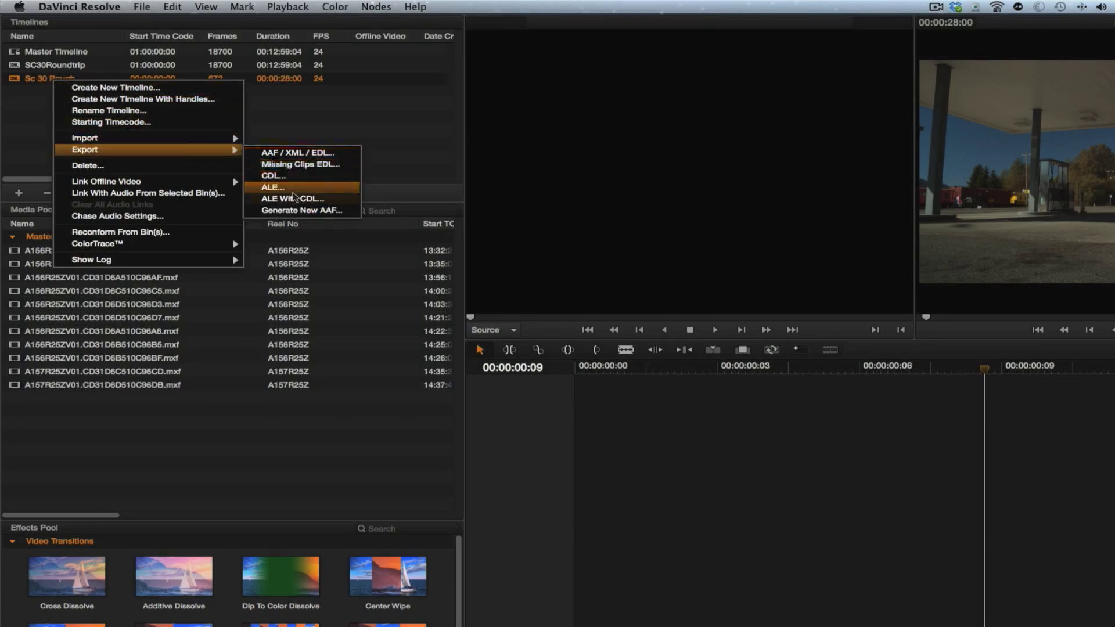
left_click(297, 211)
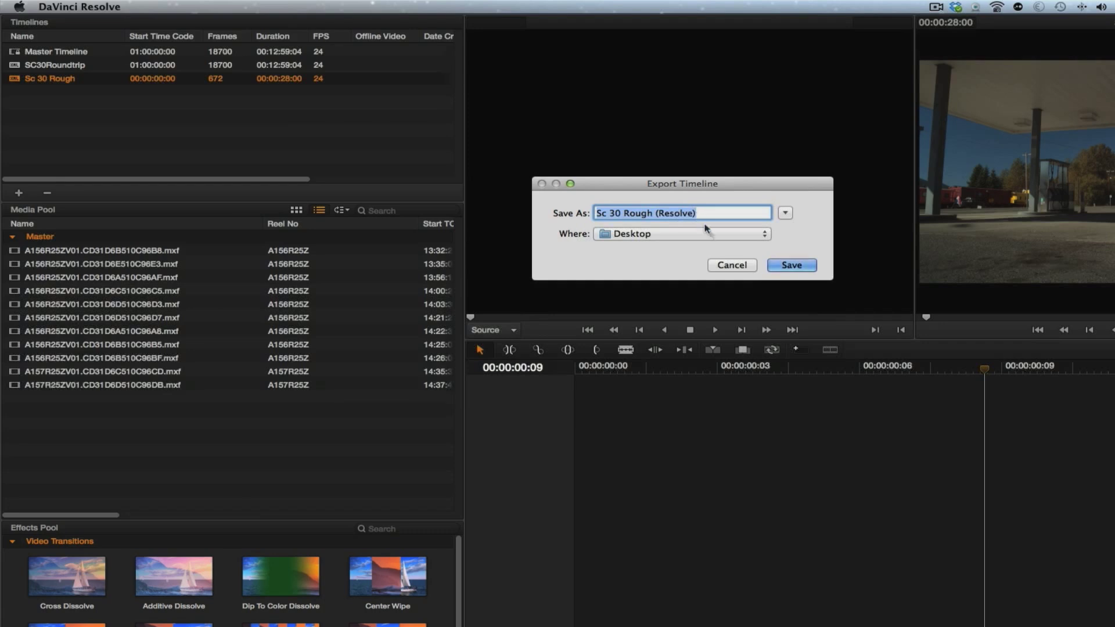
left_click(792, 267)
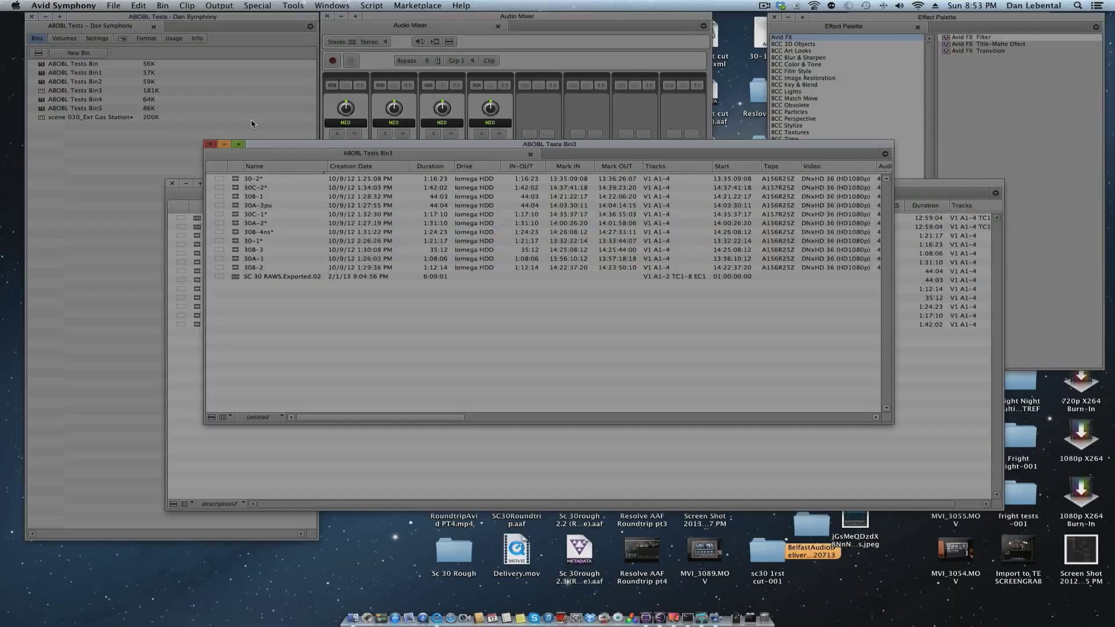
Step: In Avid Symphony, close the open ABOBL Tests Bin3 and scene 030_Ext Gas Station bin windows
left_click(276, 455)
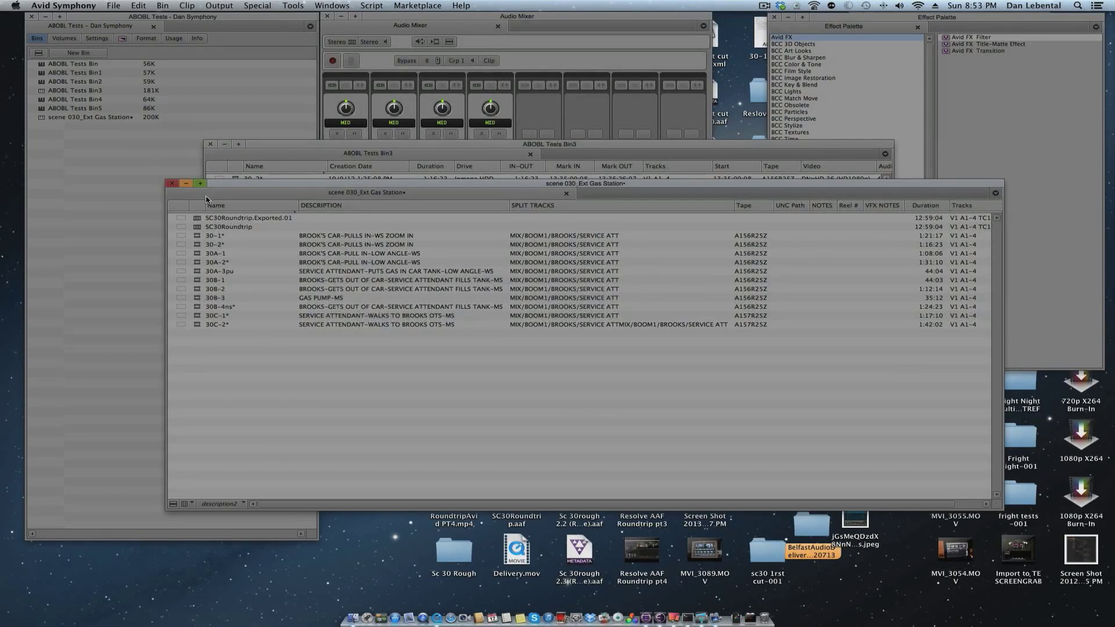
left_click(244, 173)
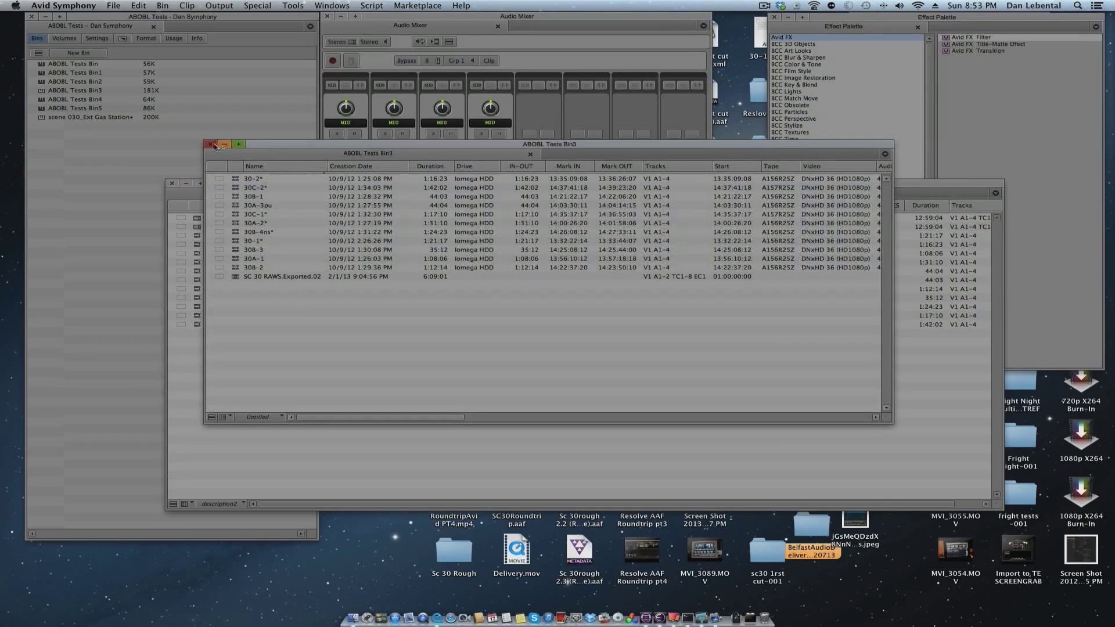
left_click(210, 145)
left_click_drag(244, 184, 238, 160)
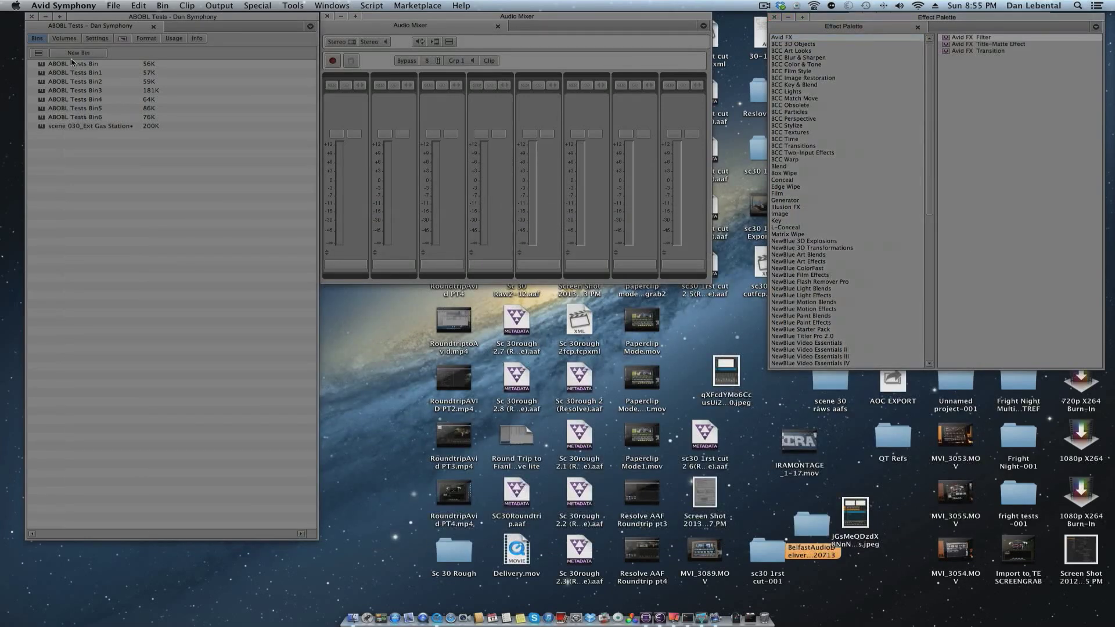
Step: Create a new bin in the ABOBL Tests project and import Sc 30 Rough (Resolve).aaf from the desktop into it
left_click(74, 52)
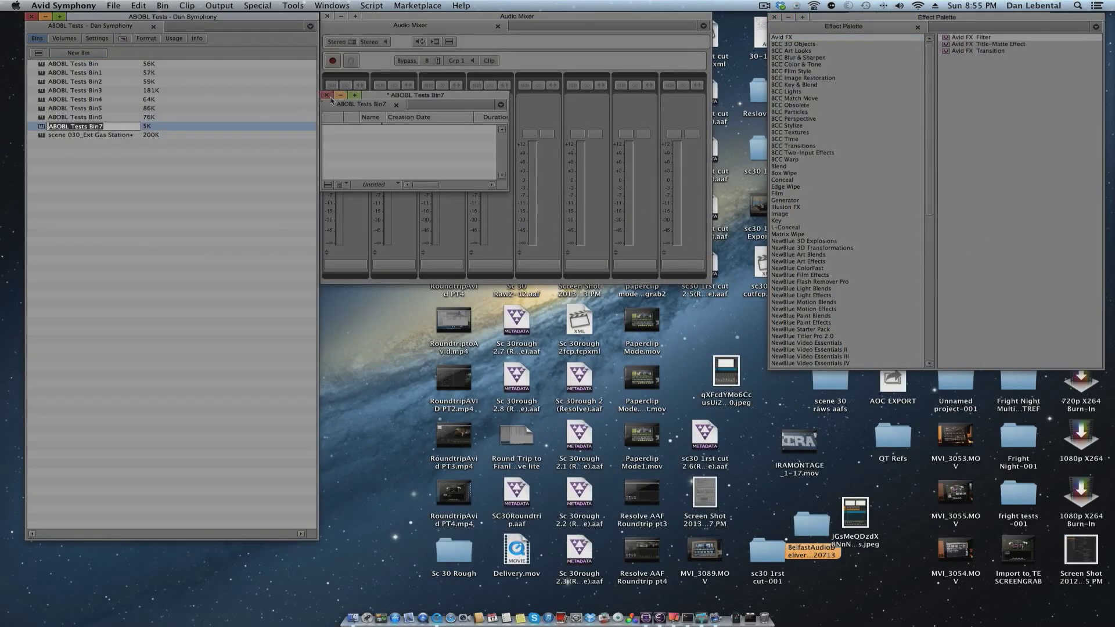
left_click(331, 100)
left_click(113, 6)
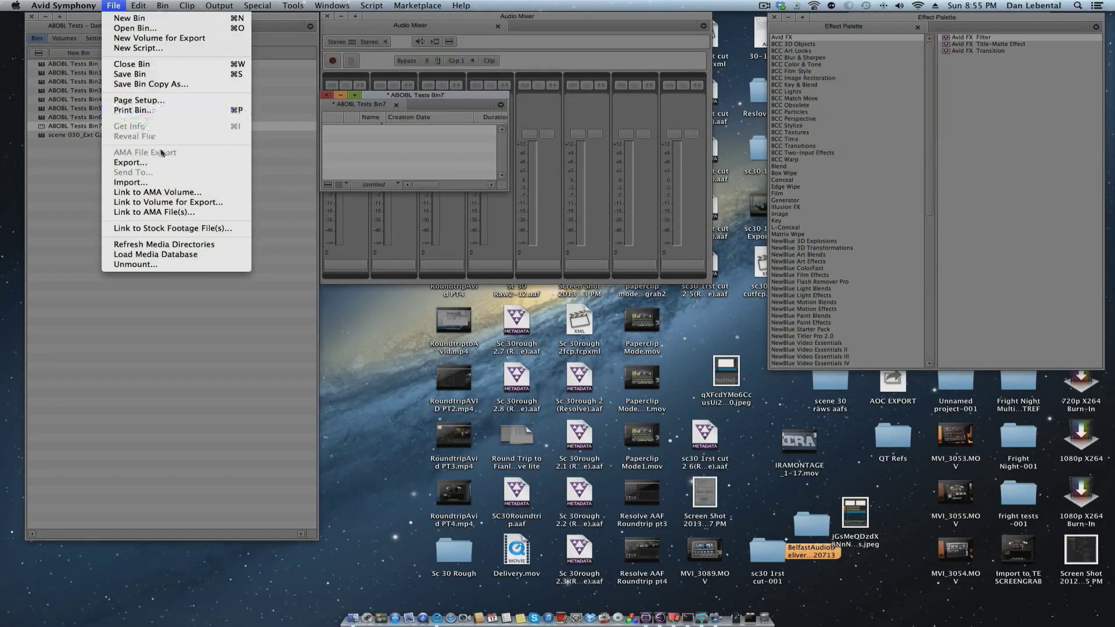
left_click(131, 182)
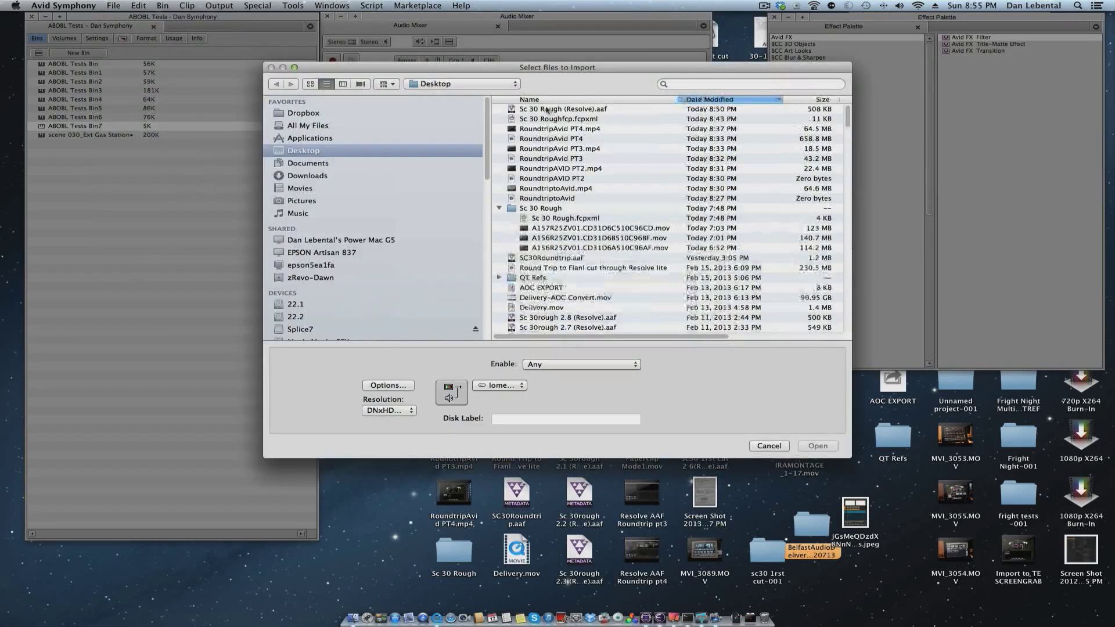
left_click(559, 109)
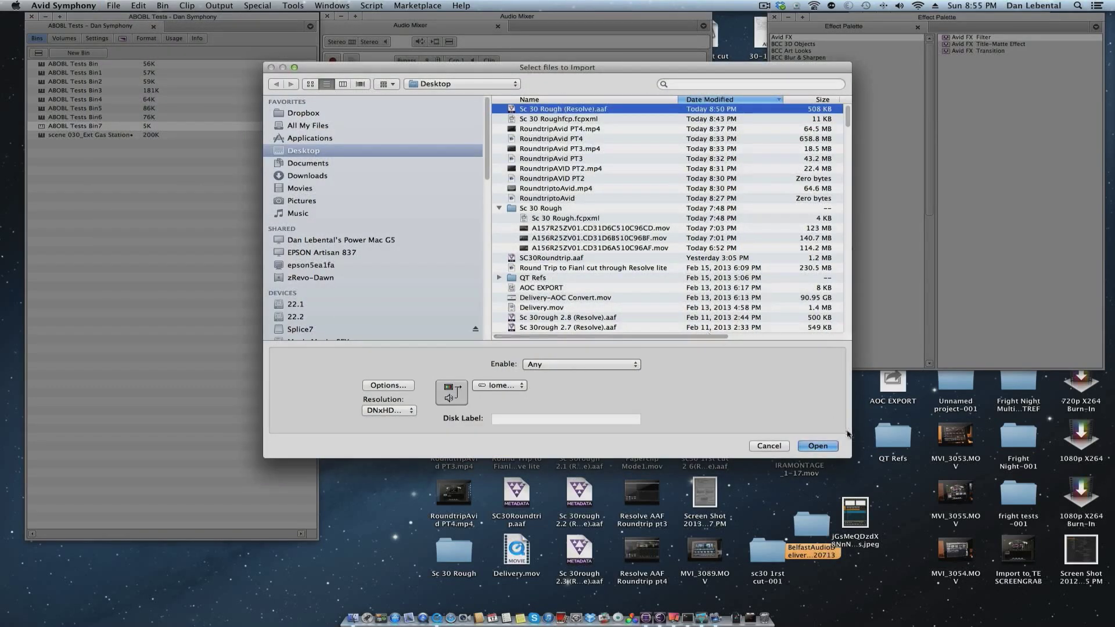
left_click(823, 446)
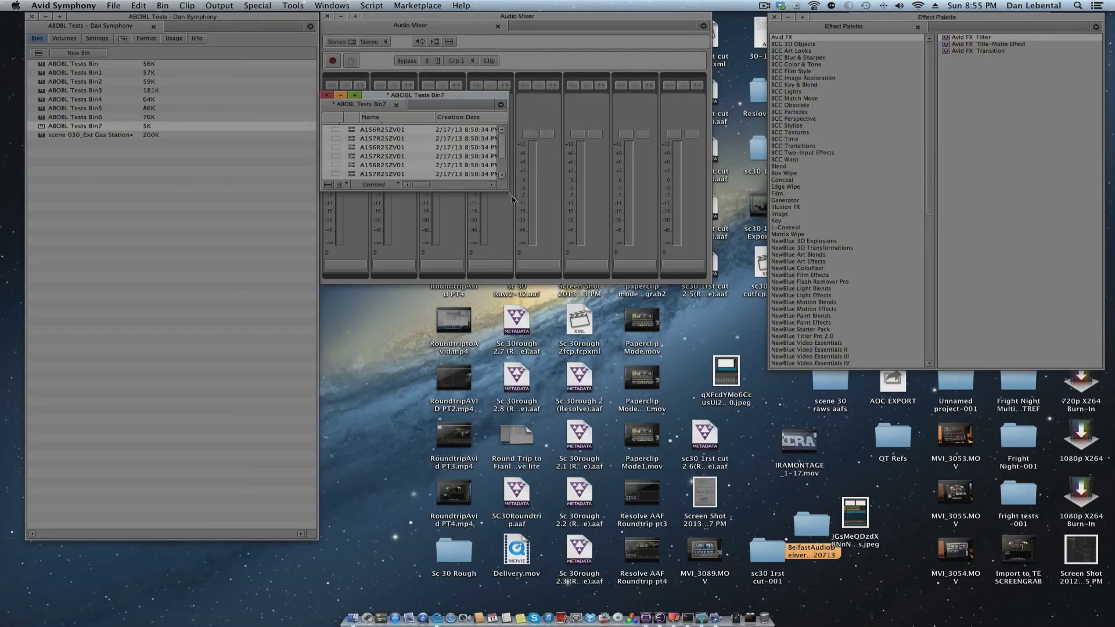
Step: Enlarge the new bin's window, and in Finder open the MXF folder inside Avid MediaFiles on the Iomega HDD drive
left_click_drag(506, 187, 586, 262)
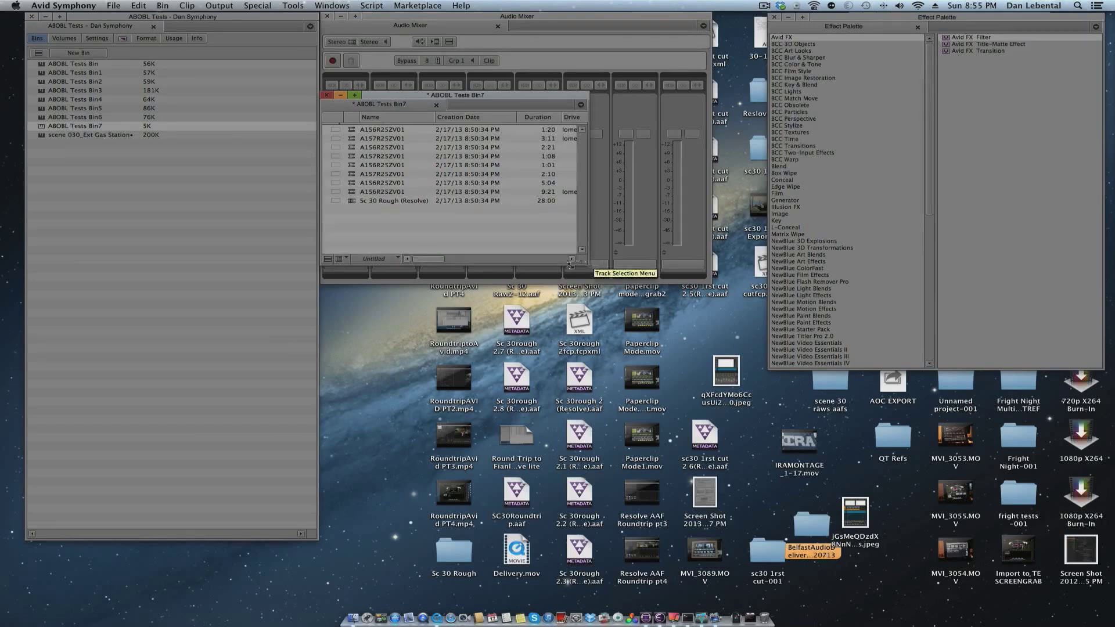
left_click(353, 604)
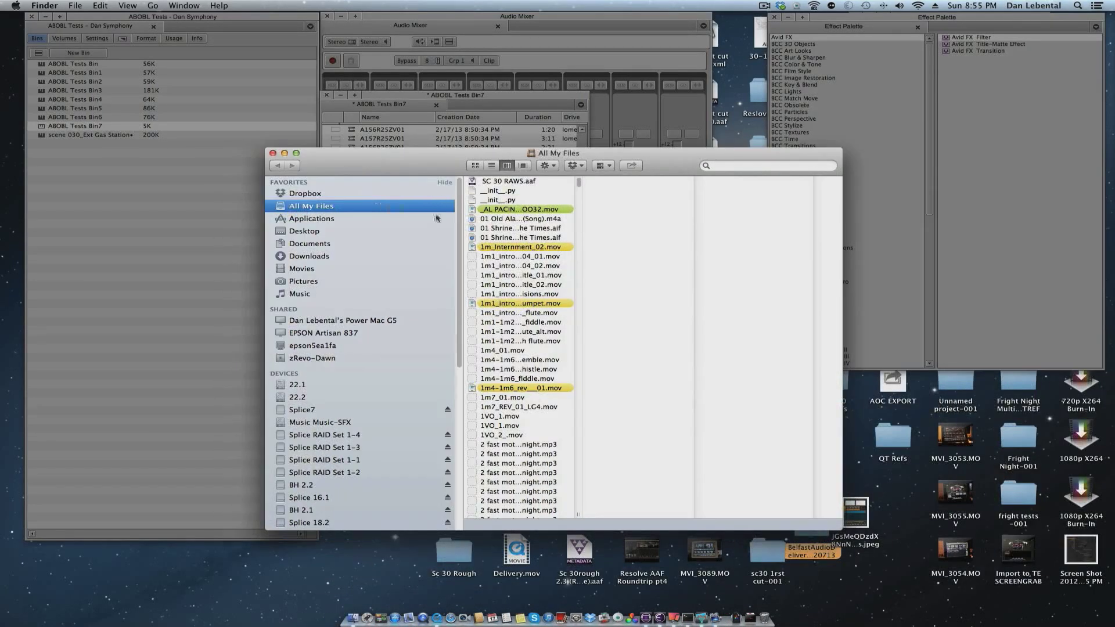
scroll(459, 211, "down", 10)
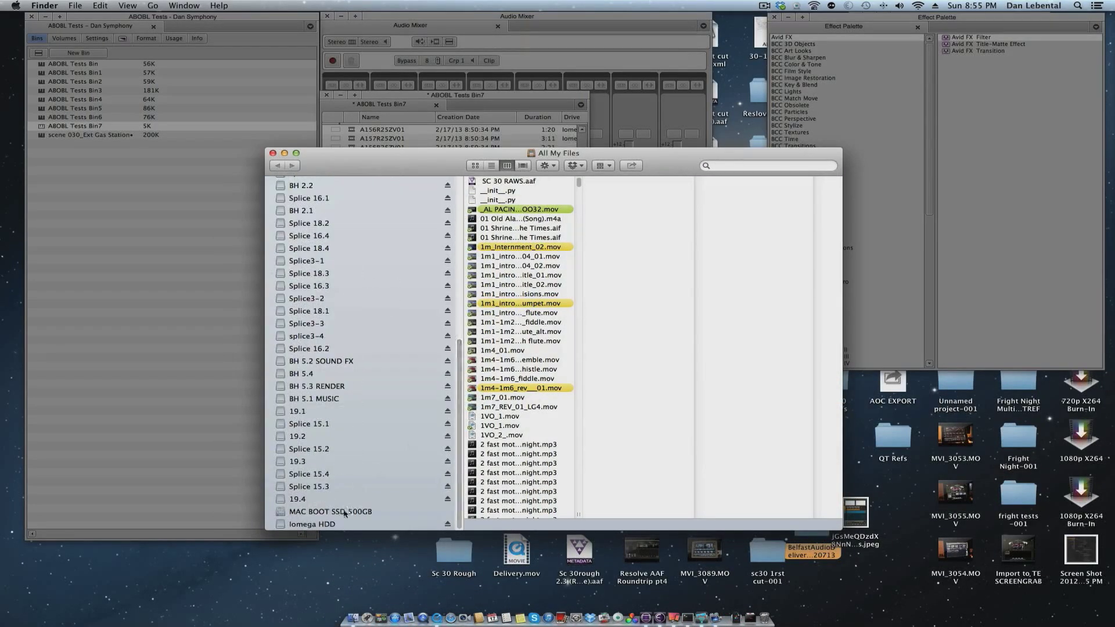
left_click(342, 524)
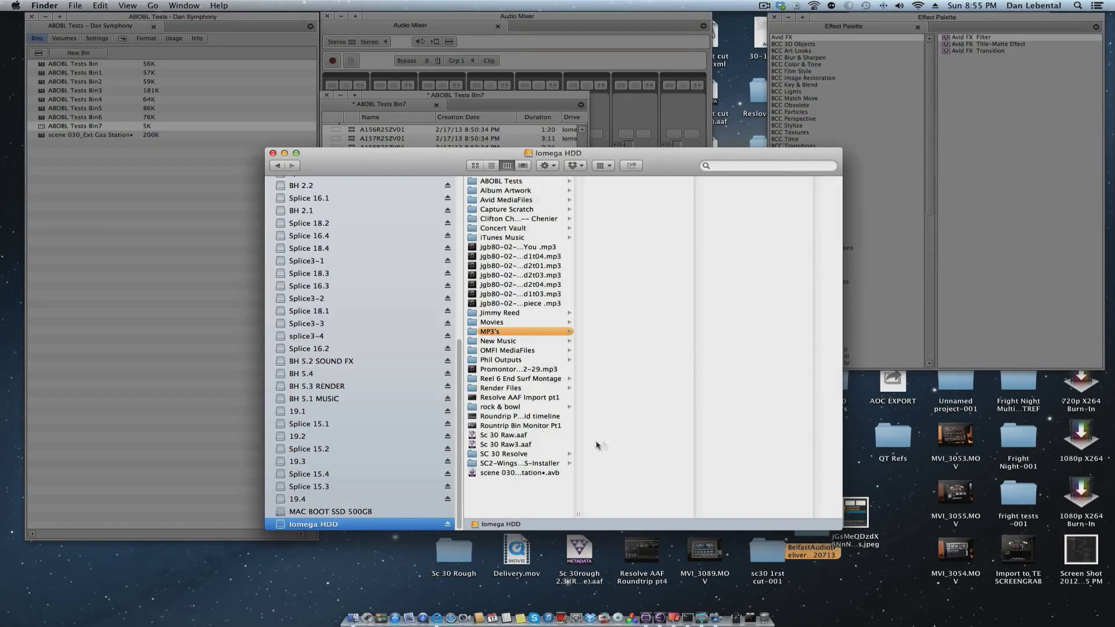
left_click(471, 202)
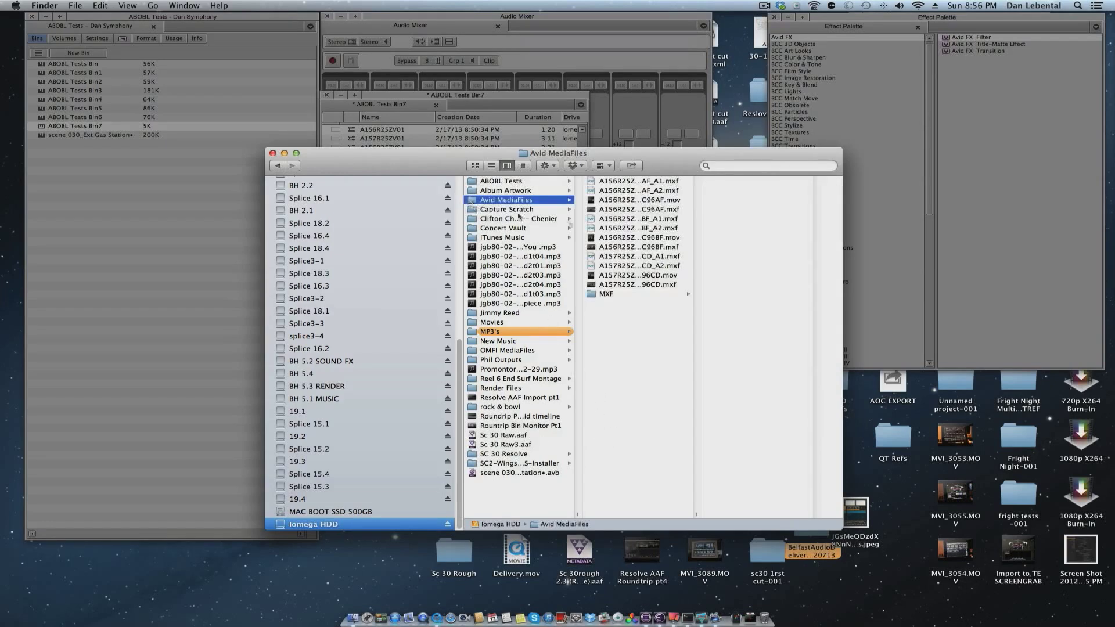
left_click(593, 296)
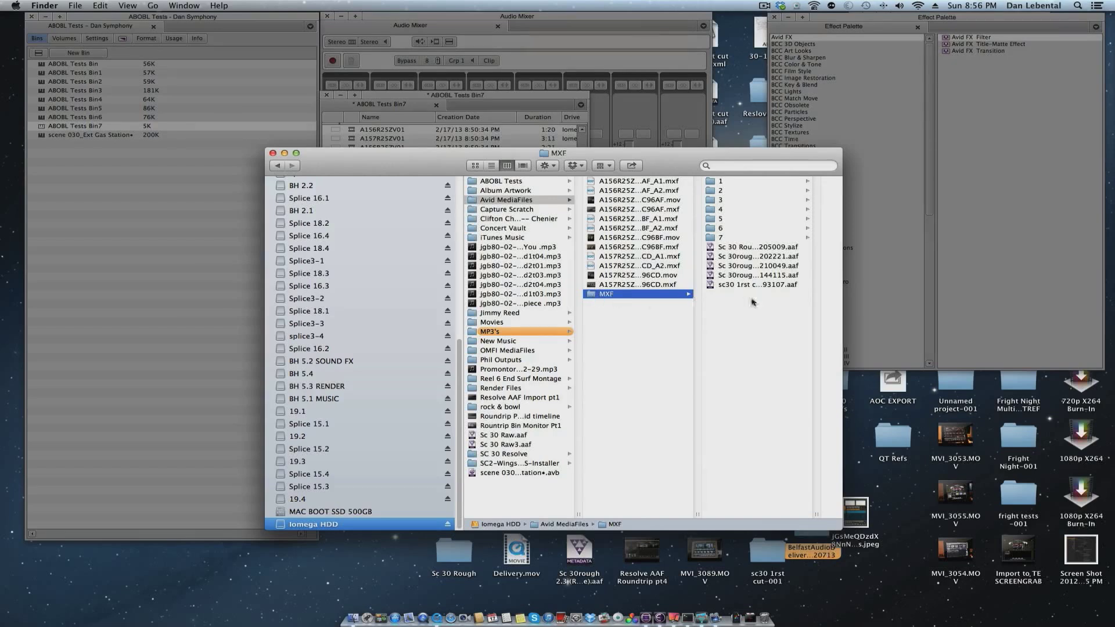
Step: Move the Sc 30 Rough AAF and the three Sc 30rough AAF files out of MXF into Avid MediaFiles and close the Finder window
left_click(711, 248)
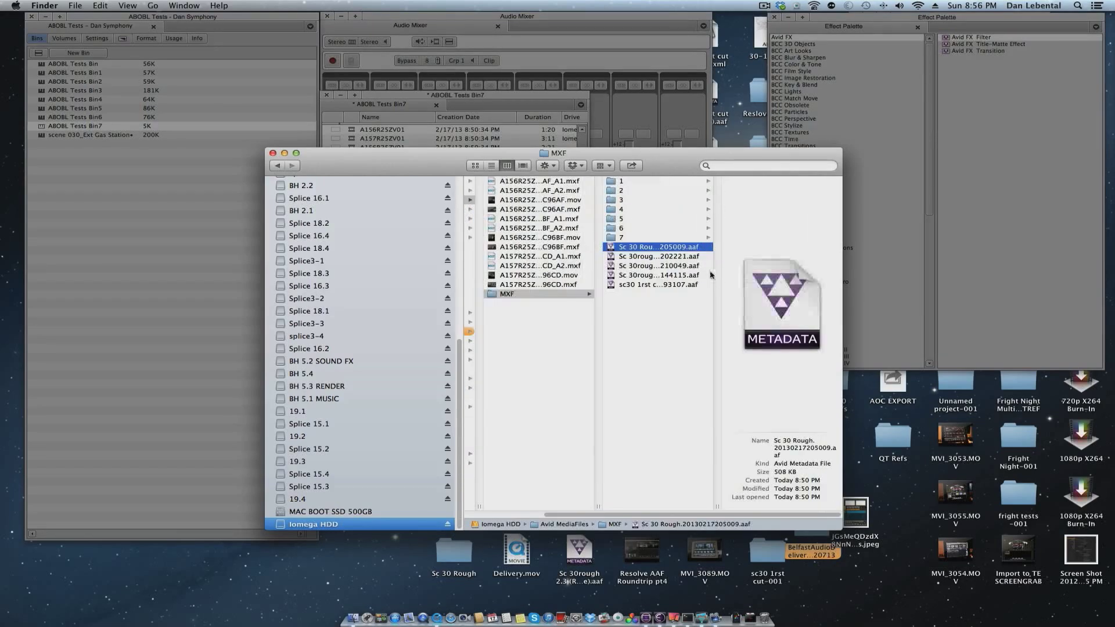
left_click(622, 275, "shift")
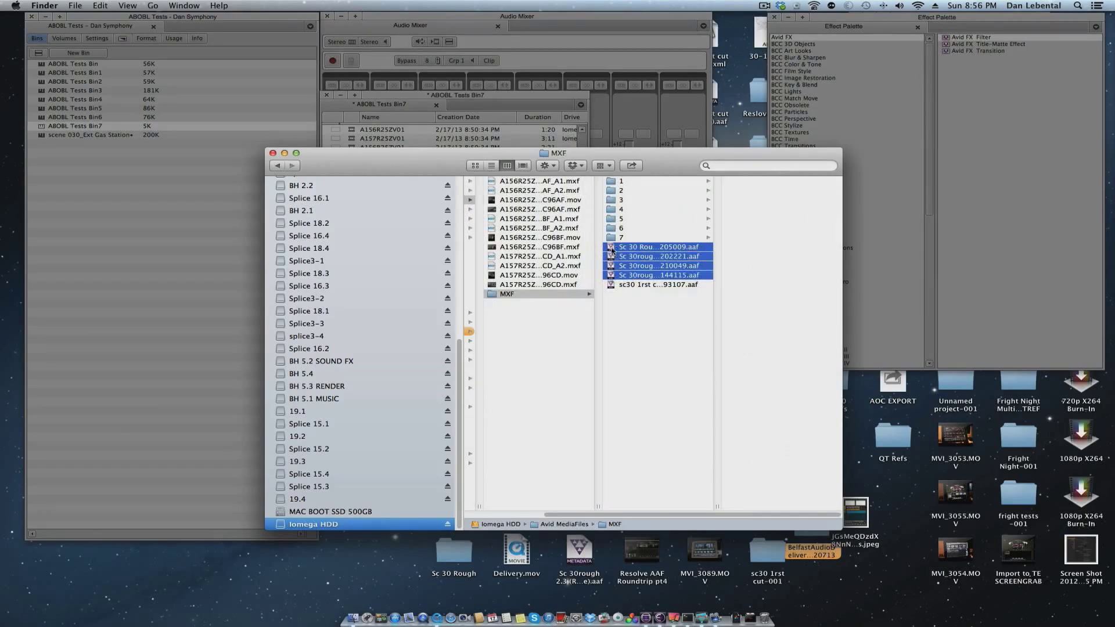
left_click_drag(612, 250, 527, 347)
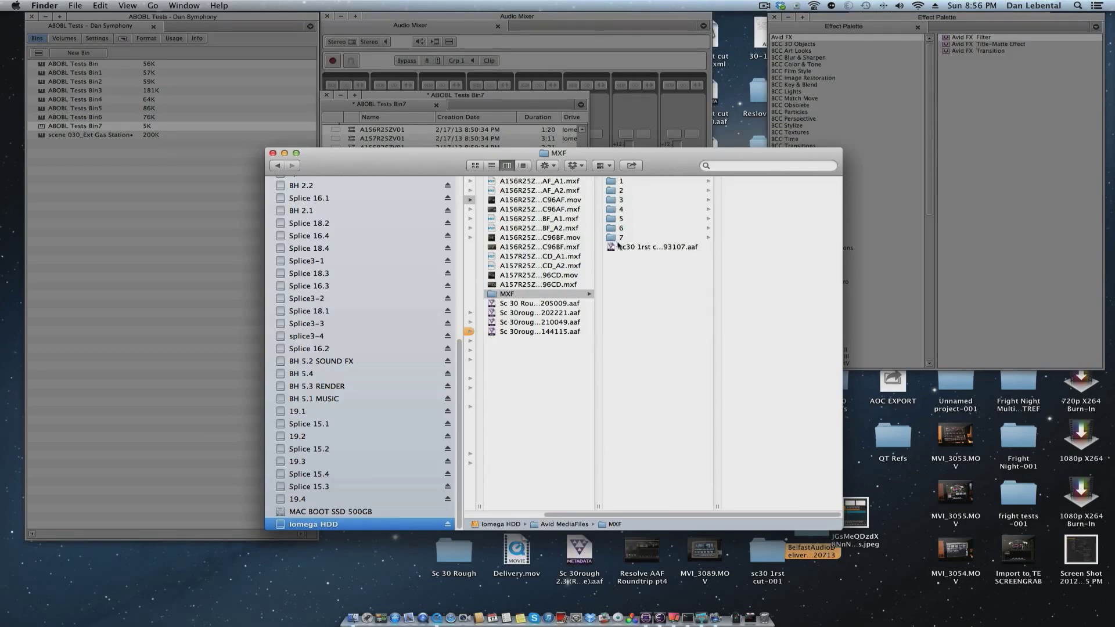
left_click(274, 153)
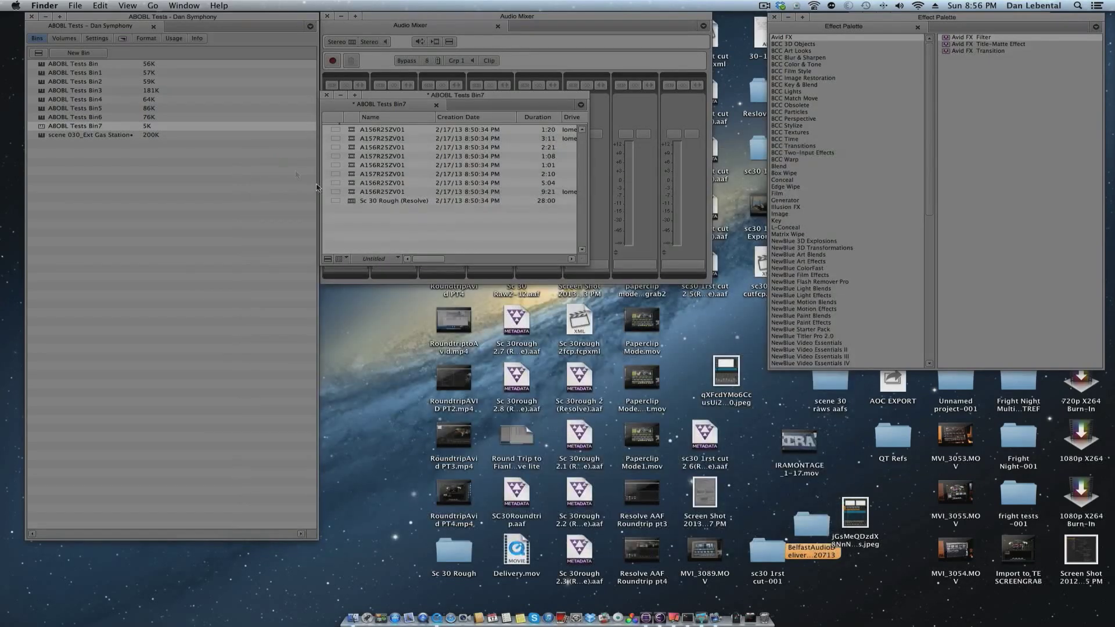
Step: In Avid Symphony, start relinking the Sc 30 Rough (Resolve) sequence to media on Iomega HDD, without limiting it to the current project's media
left_click(390, 217)
left_click(351, 201)
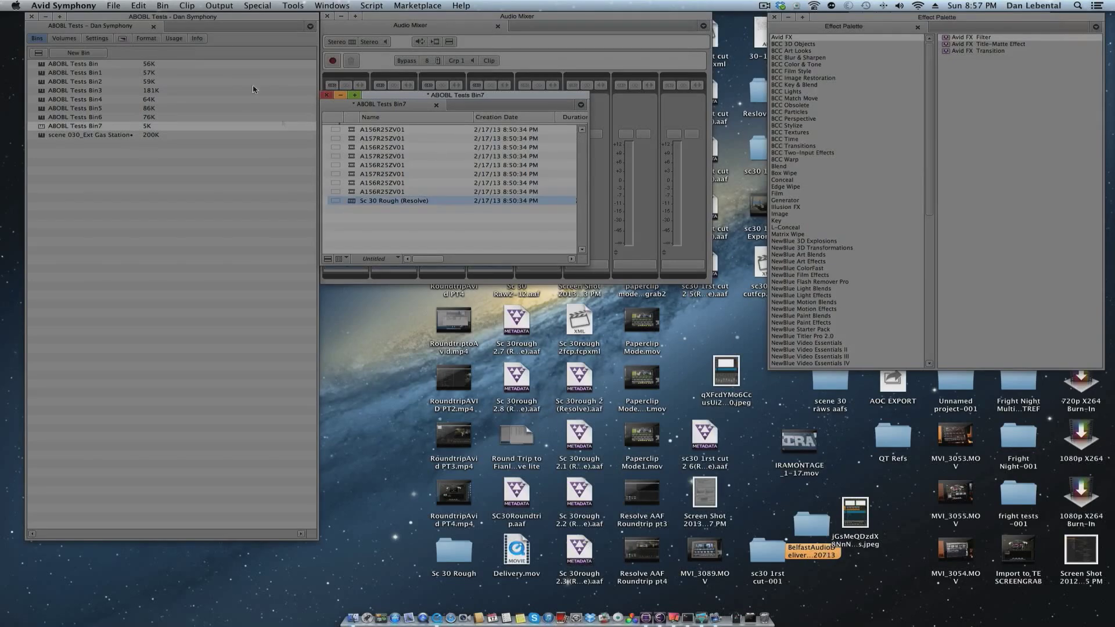
left_click(187, 6)
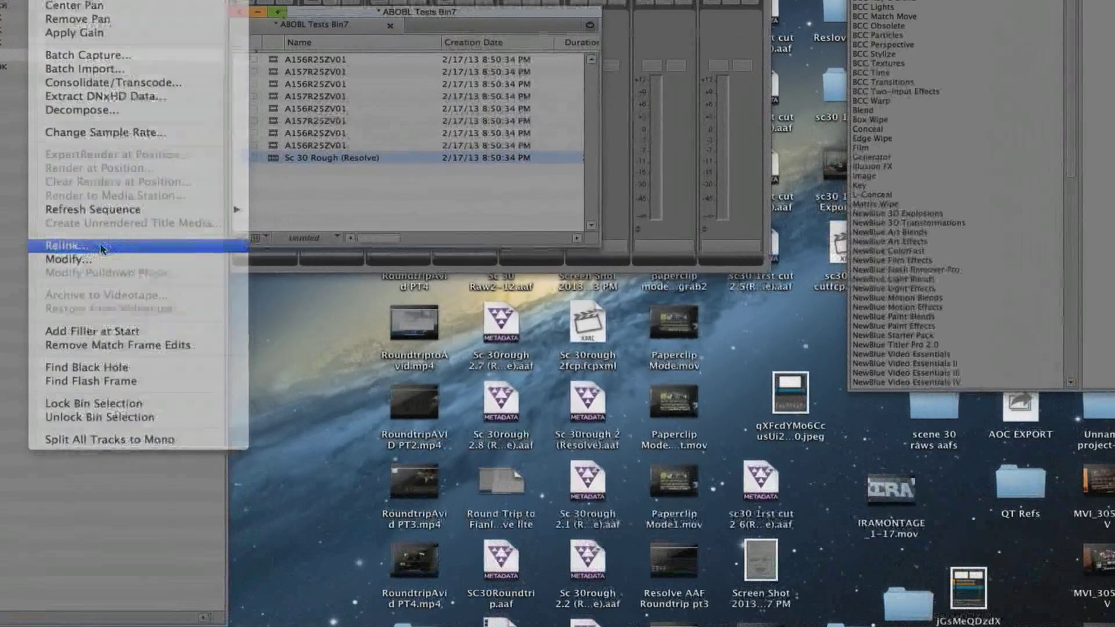
left_click(232, 286)
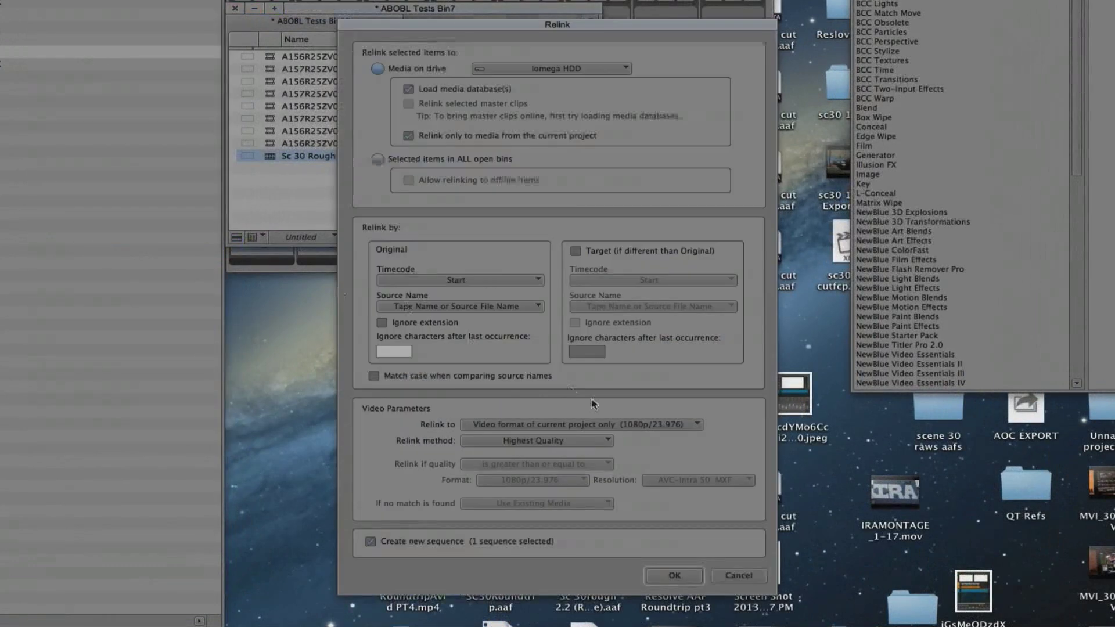
left_click(536, 68)
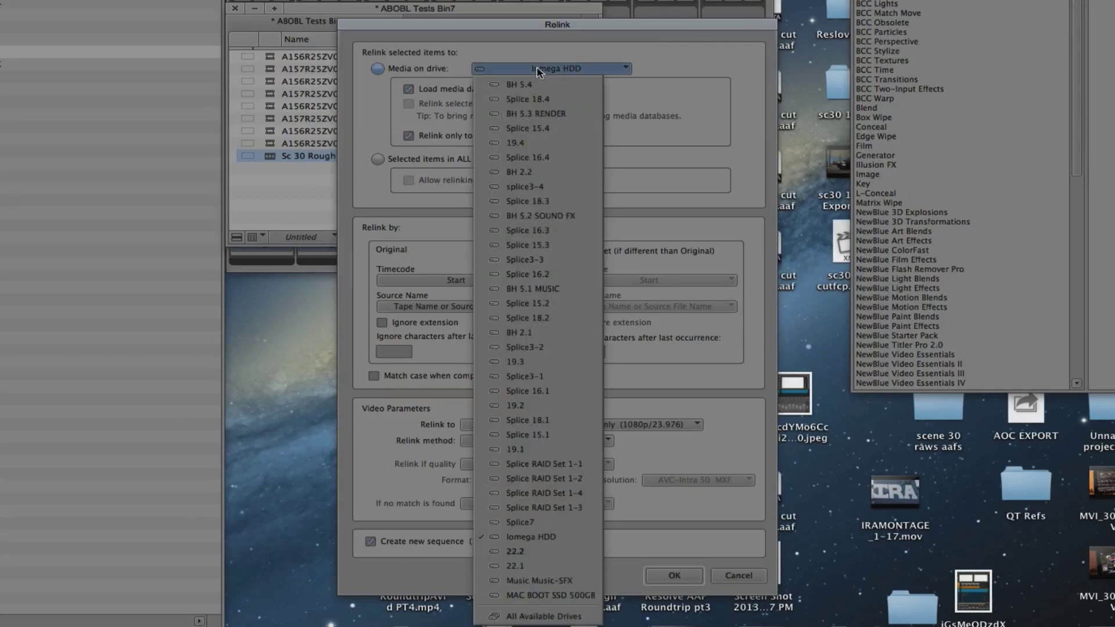
left_click(536, 66)
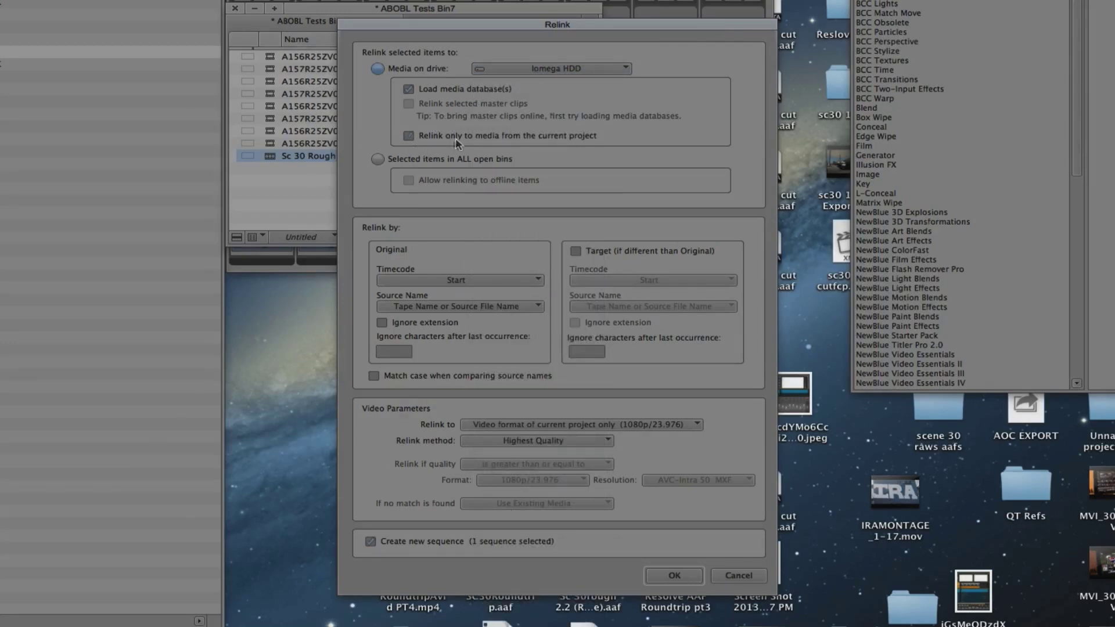
left_click(409, 136)
Step: Relink by Start timecode and Tape Name or Source File Name, without creating a new sequence
left_click(458, 281)
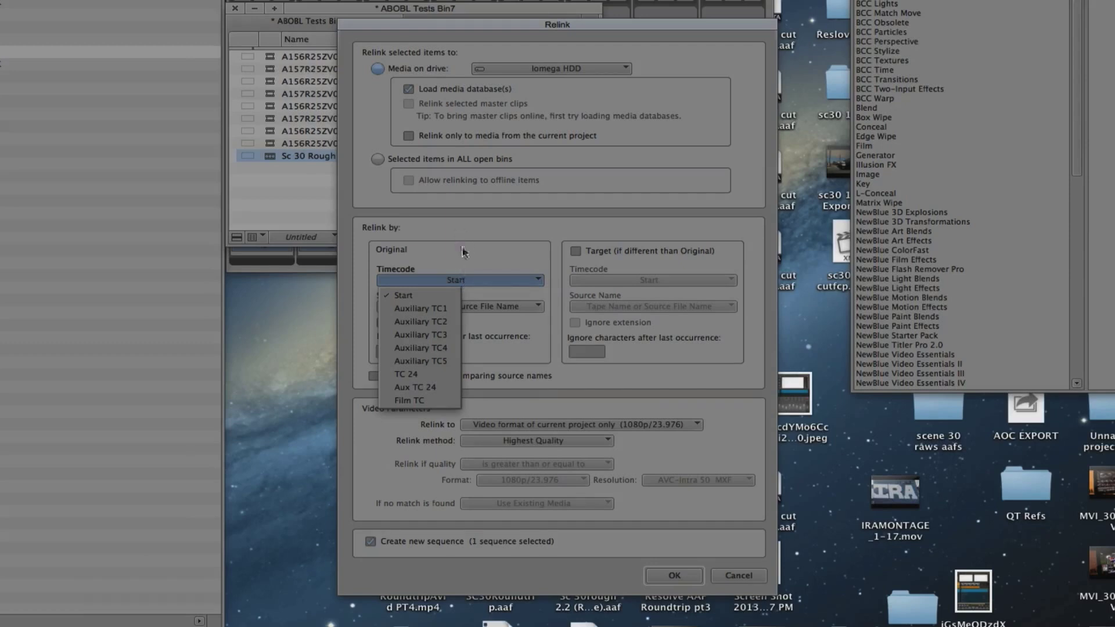
left_click(464, 255)
left_click(469, 308)
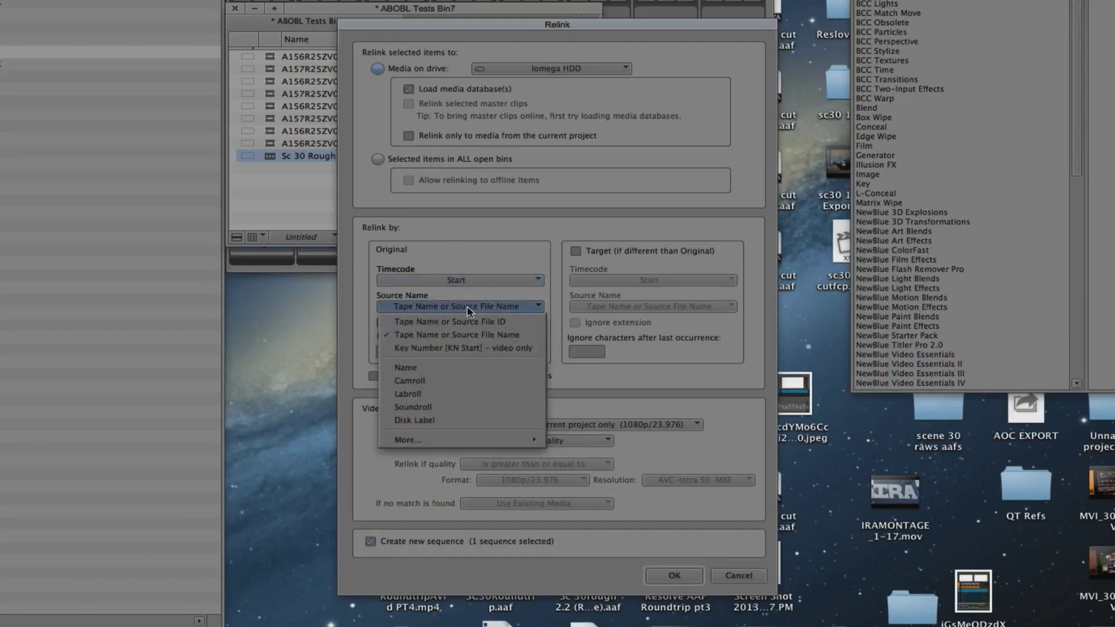
left_click(480, 335)
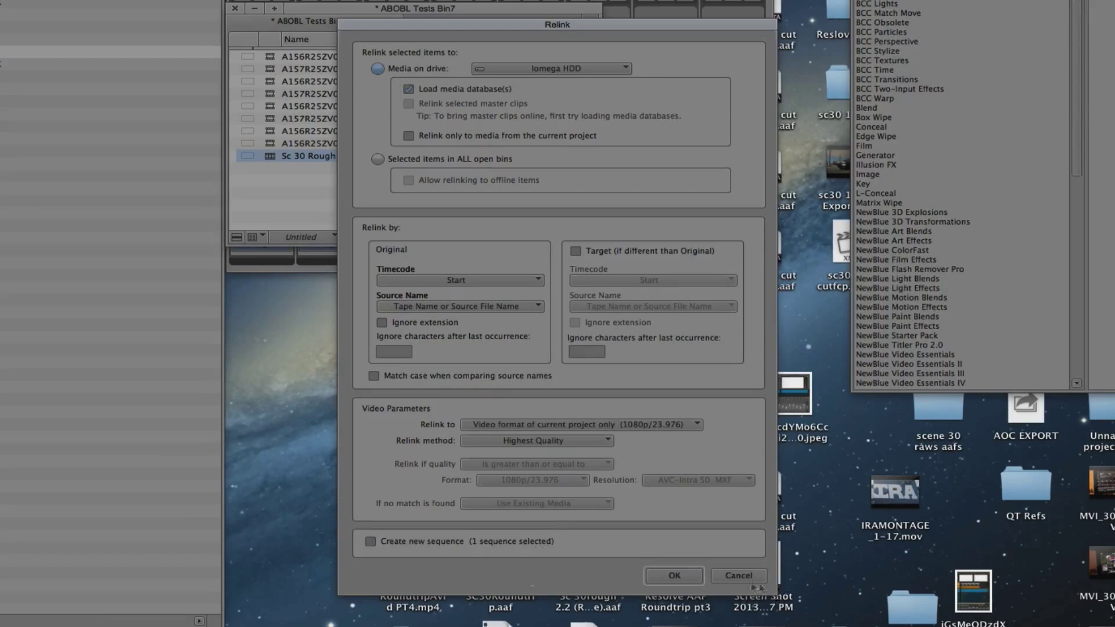
left_click(674, 575)
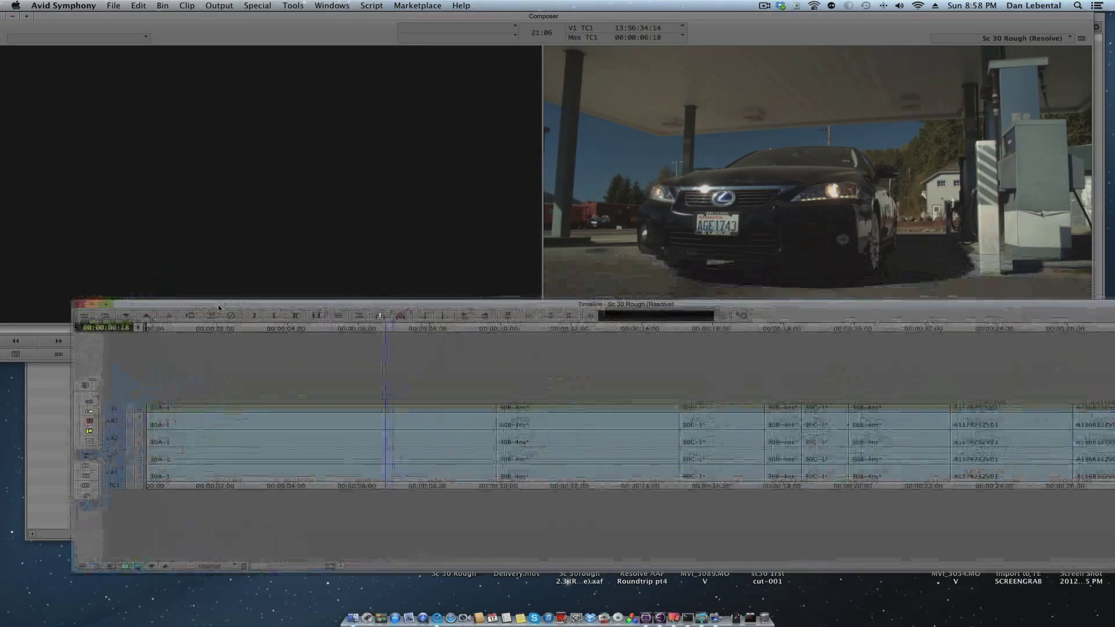
Step: Place the timeline window below the Composer monitors and play the relinked Sc 30 Rough (Resolve) sequence from its start
left_click_drag(218, 308, 141, 367)
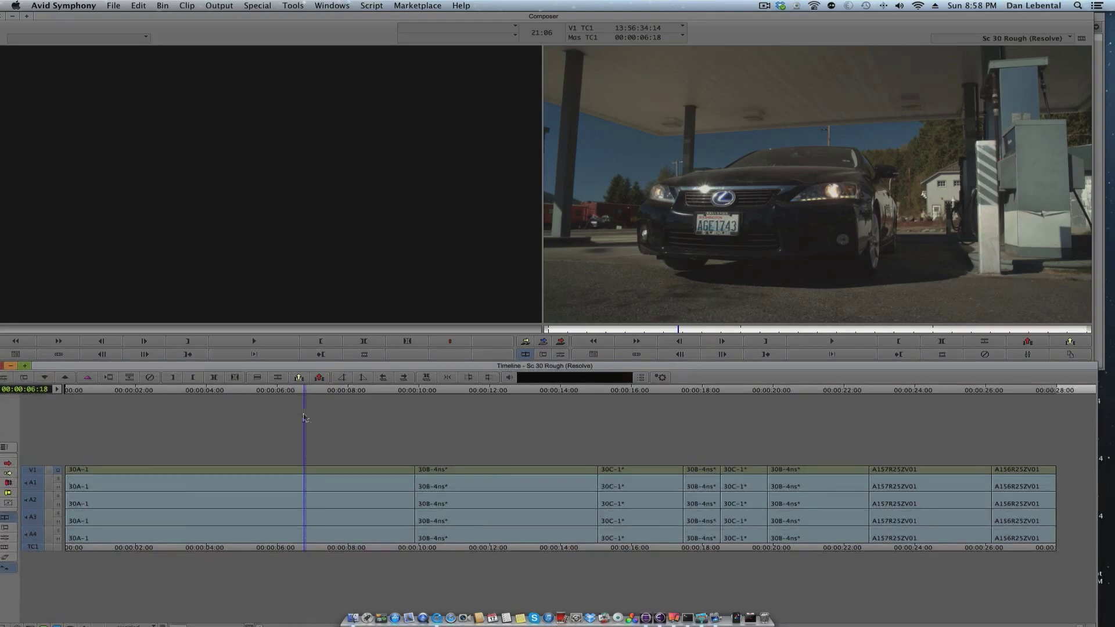
left_click_drag(94, 478, 65, 476)
key("space")
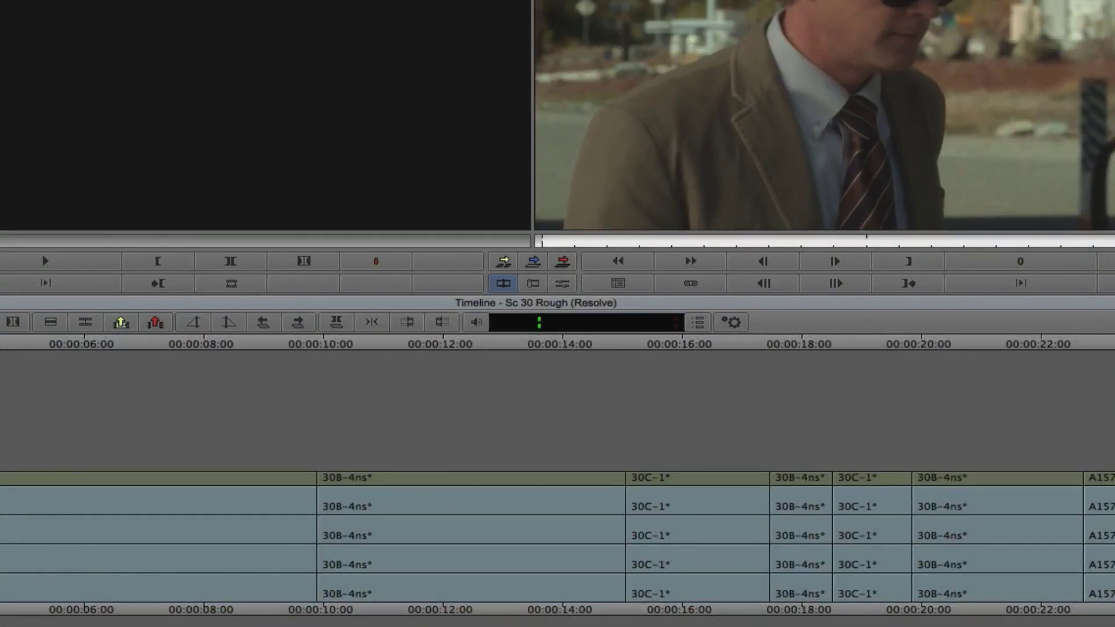
Step: Spot-check the 30A-1, 30B-4ns and 30C-1 shots at several points along the relinked timeline
left_click(413, 521)
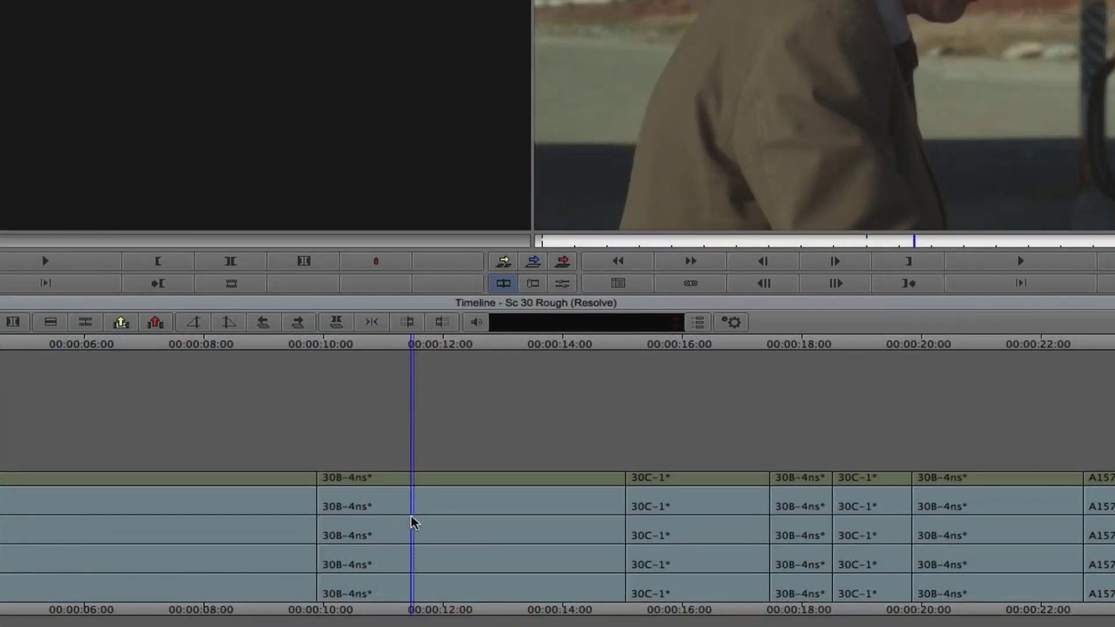
left_click(753, 506)
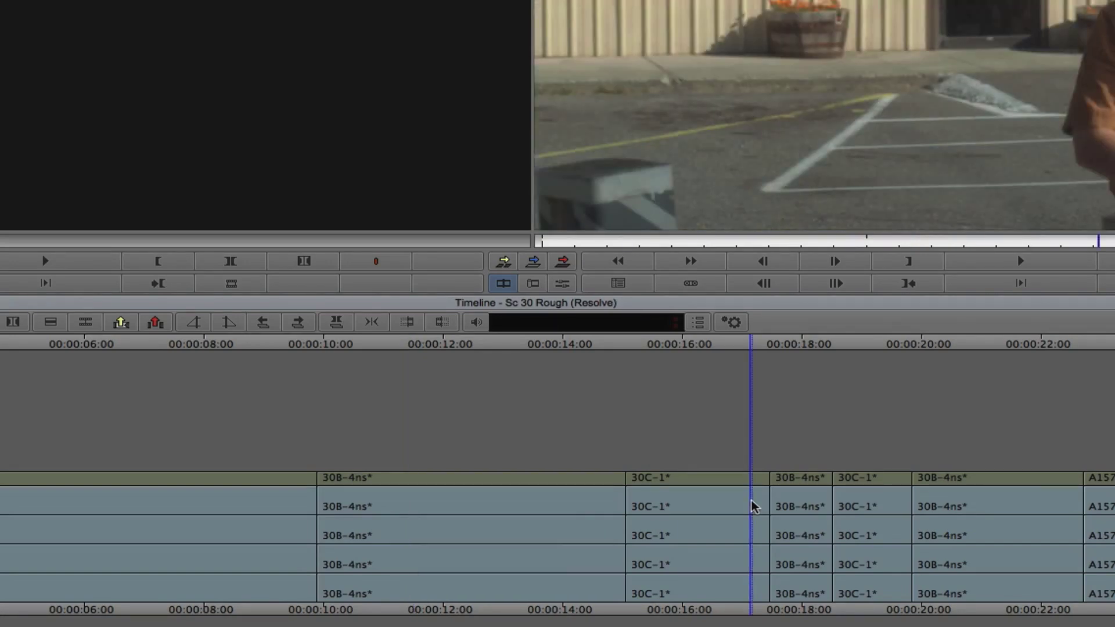
left_click(565, 506)
left_click(206, 524)
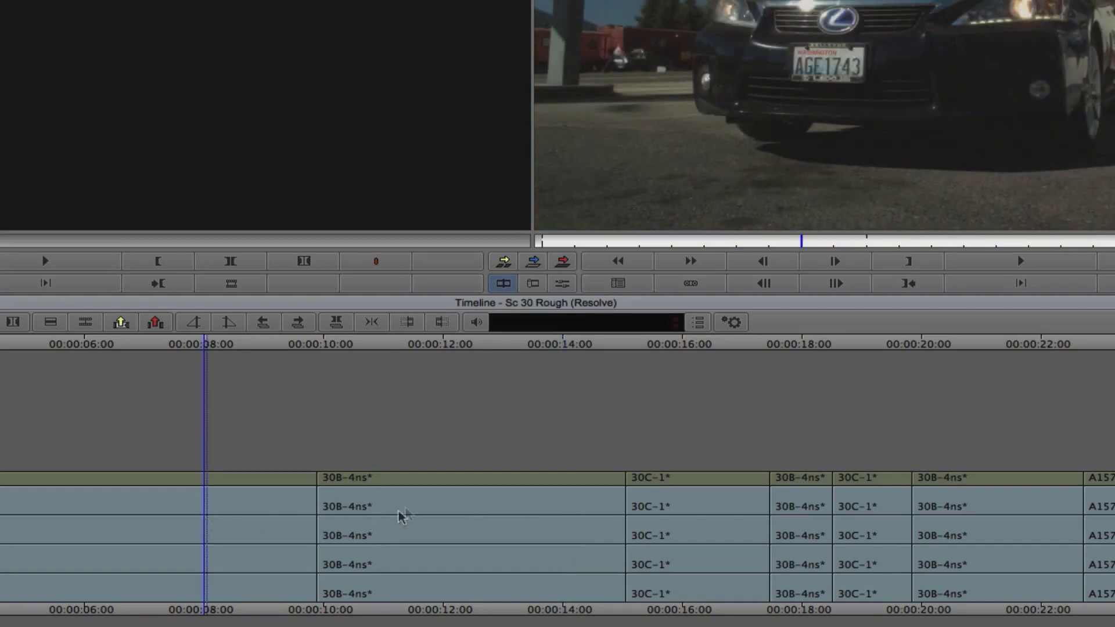
left_click(423, 503)
left_click(688, 497)
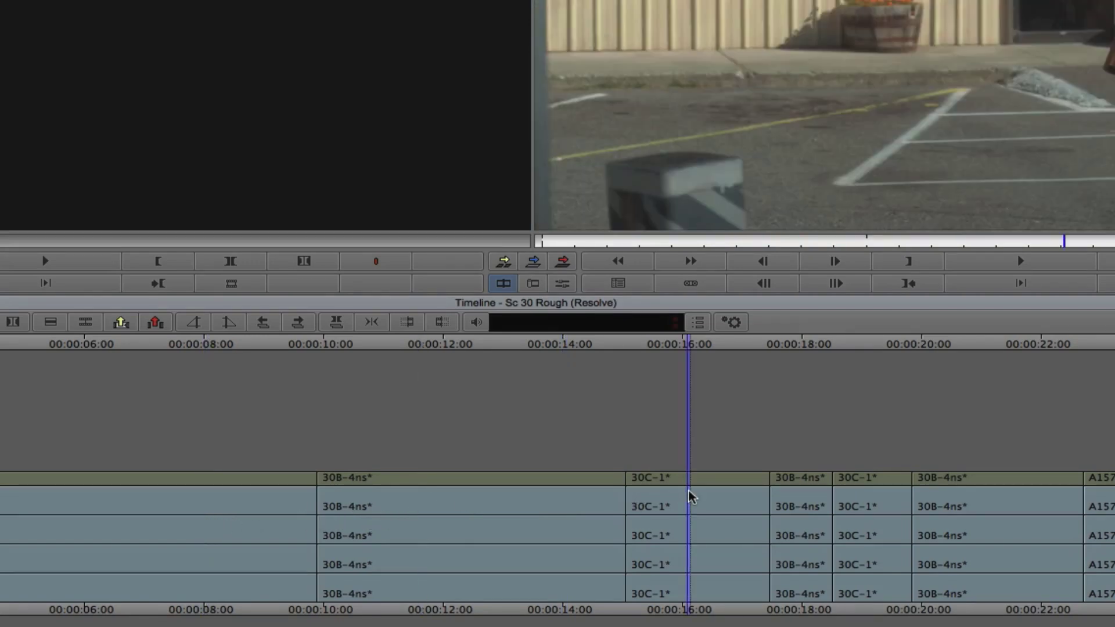